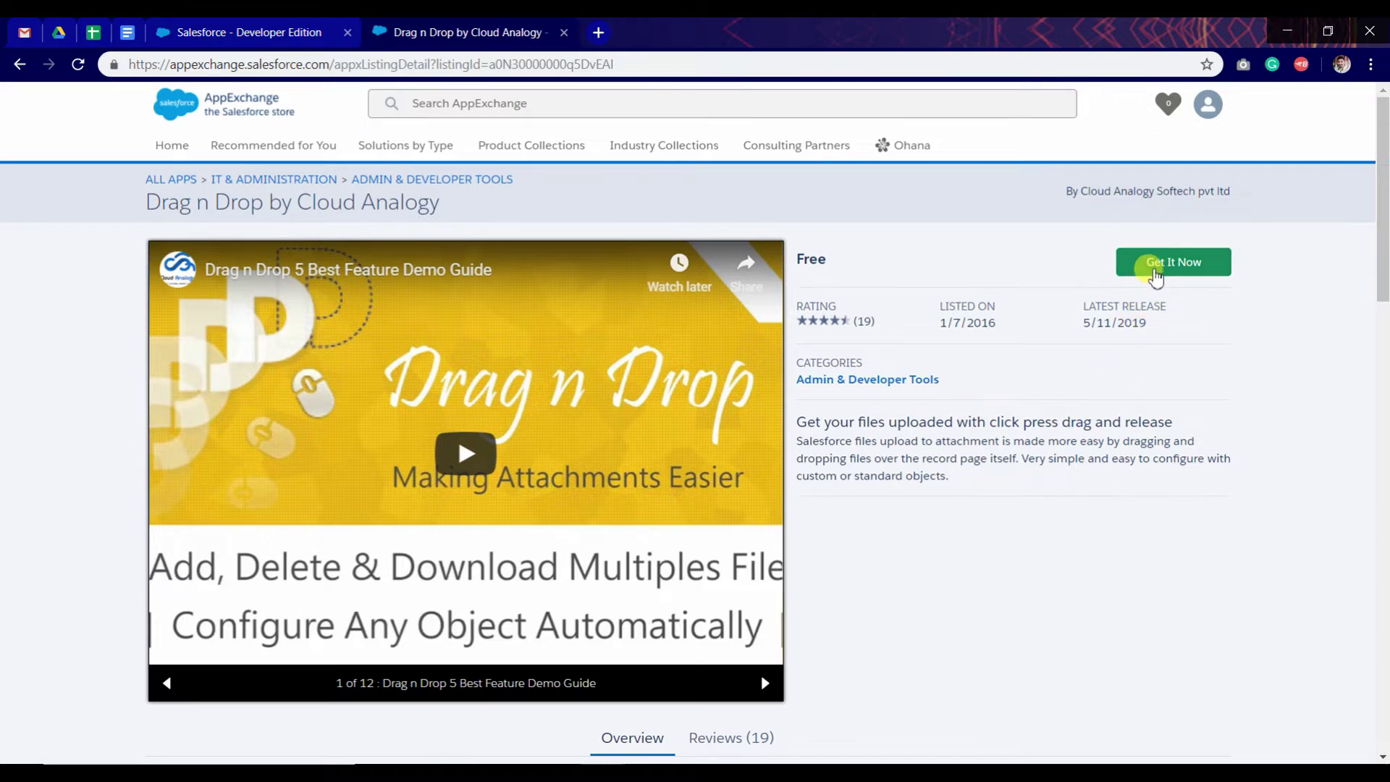
# Step: Choose Install in Production for Drag n Drop by Cloud Analogy and accept the terms and conditions
pyautogui.click(1156, 272)
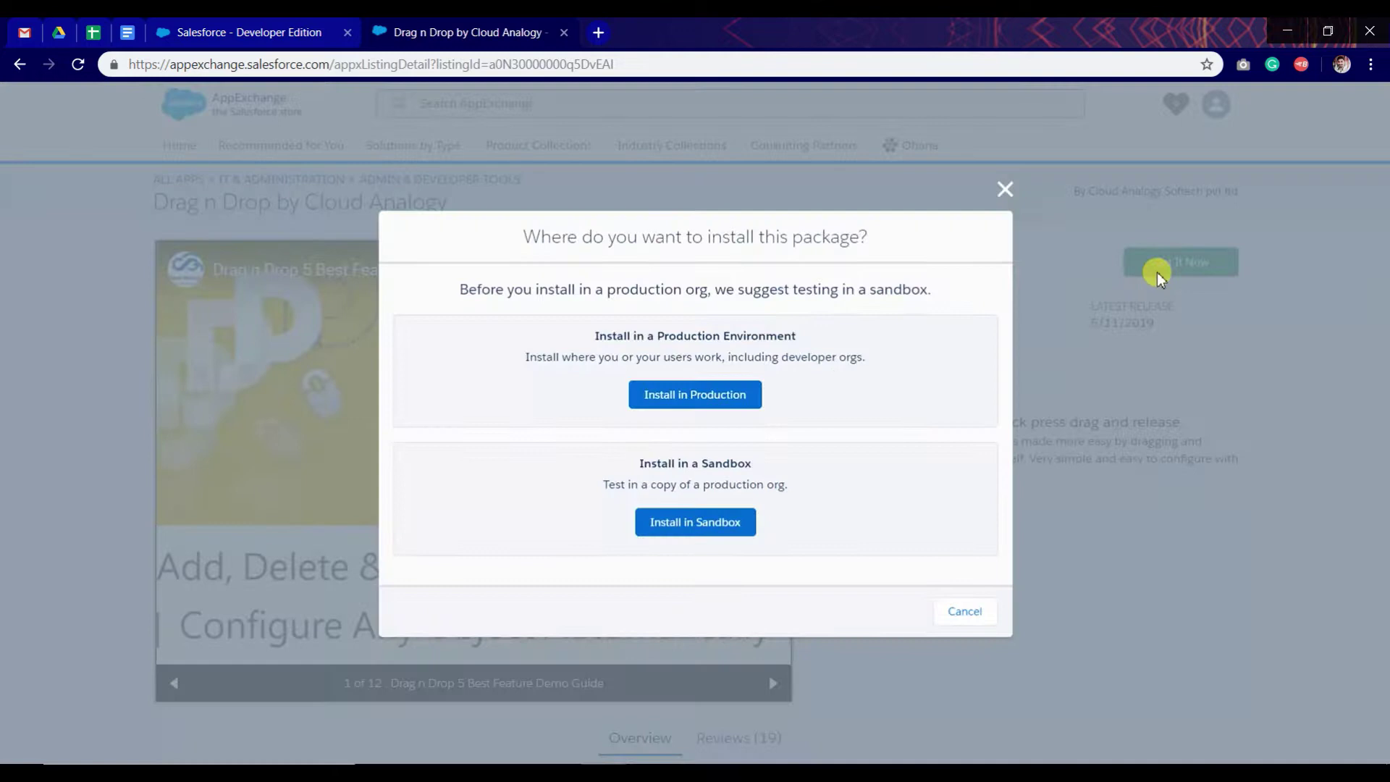
pyautogui.click(742, 399)
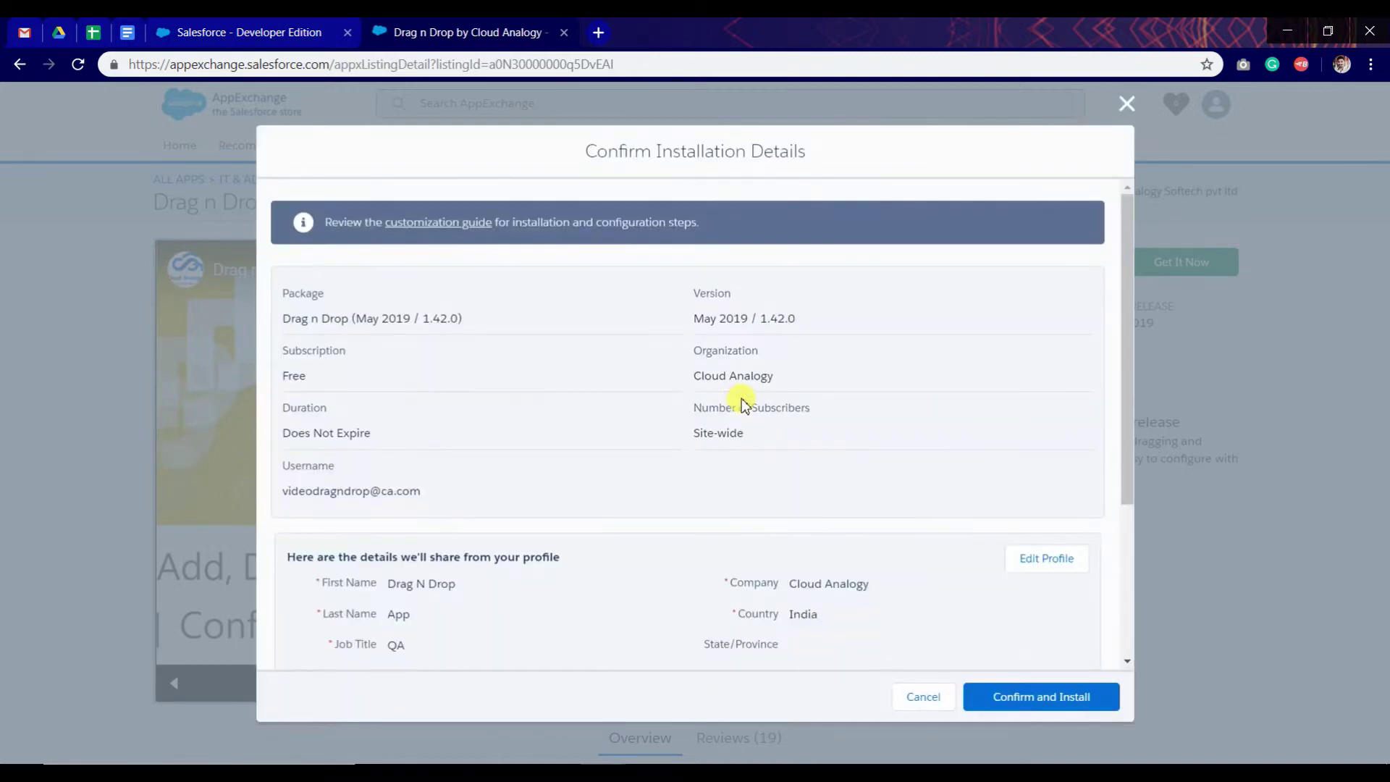
pyautogui.scroll(-3, 659, 477)
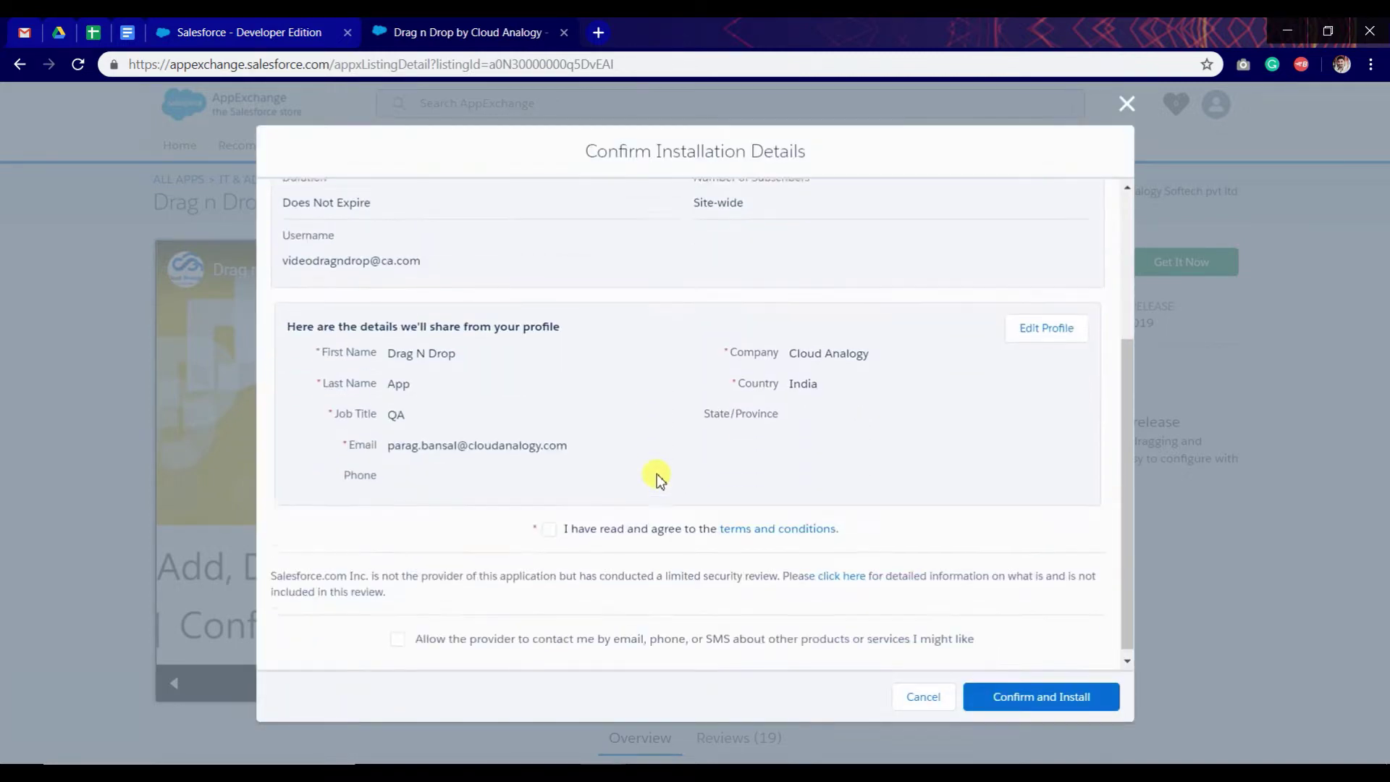
pyautogui.click(551, 522)
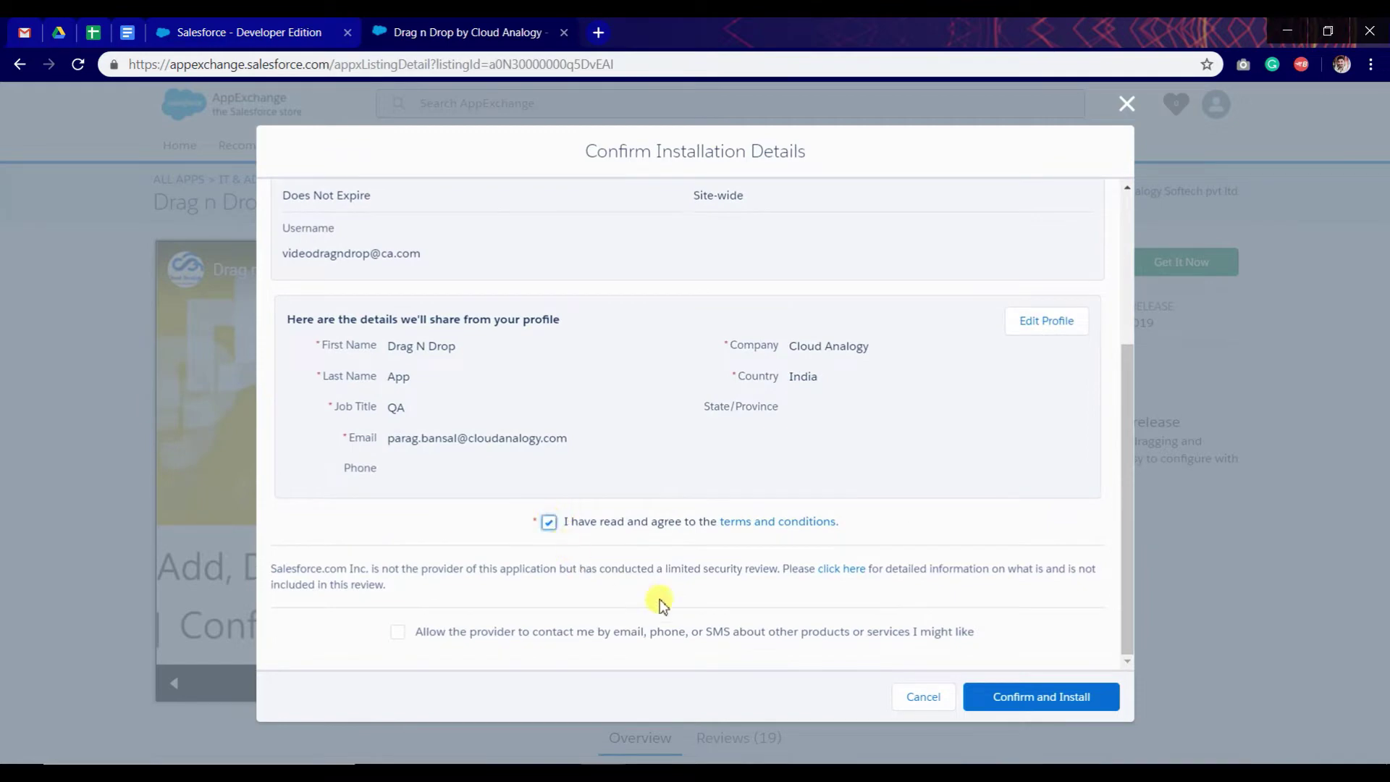
# Step: Confirm the install, log in, and upgrade Drag n Drop to version 1.42 for all users
pyautogui.click(1043, 703)
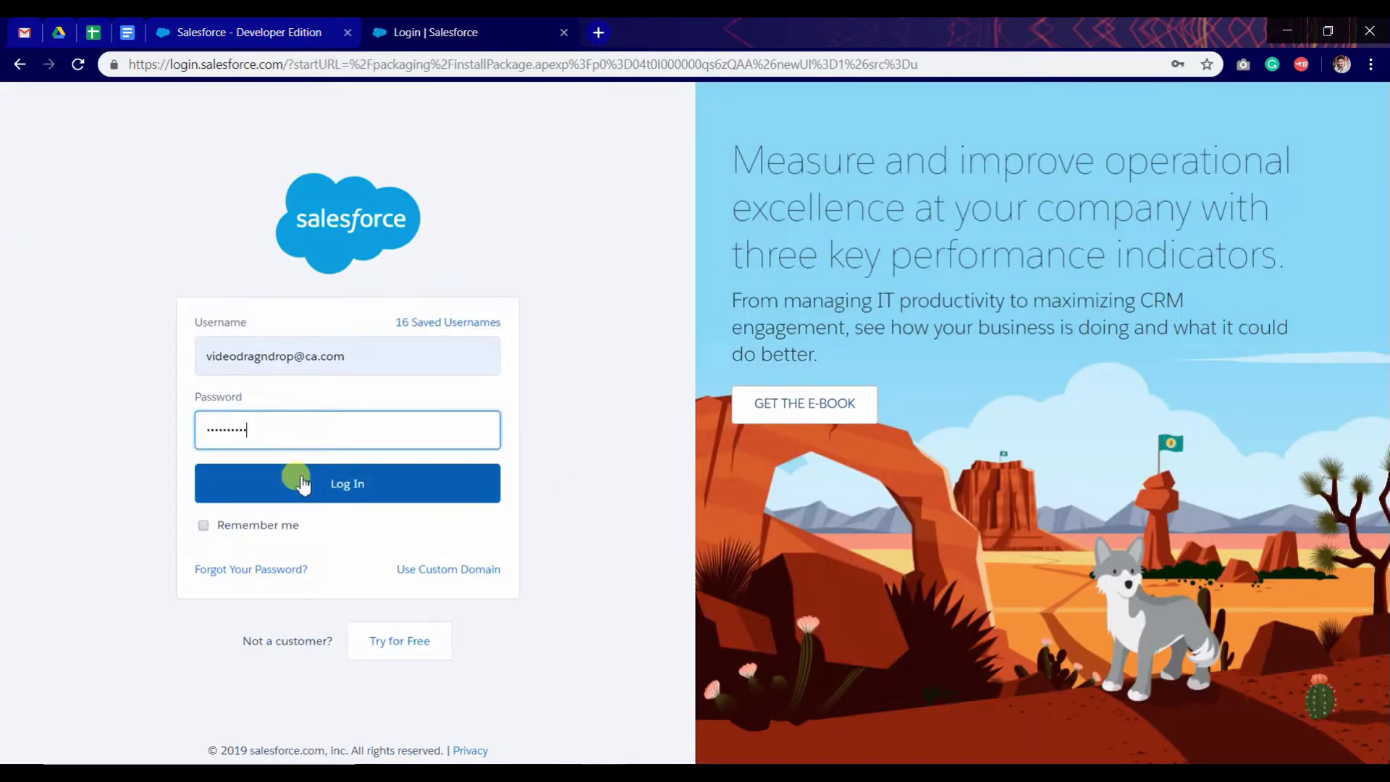
pyautogui.click(303, 483)
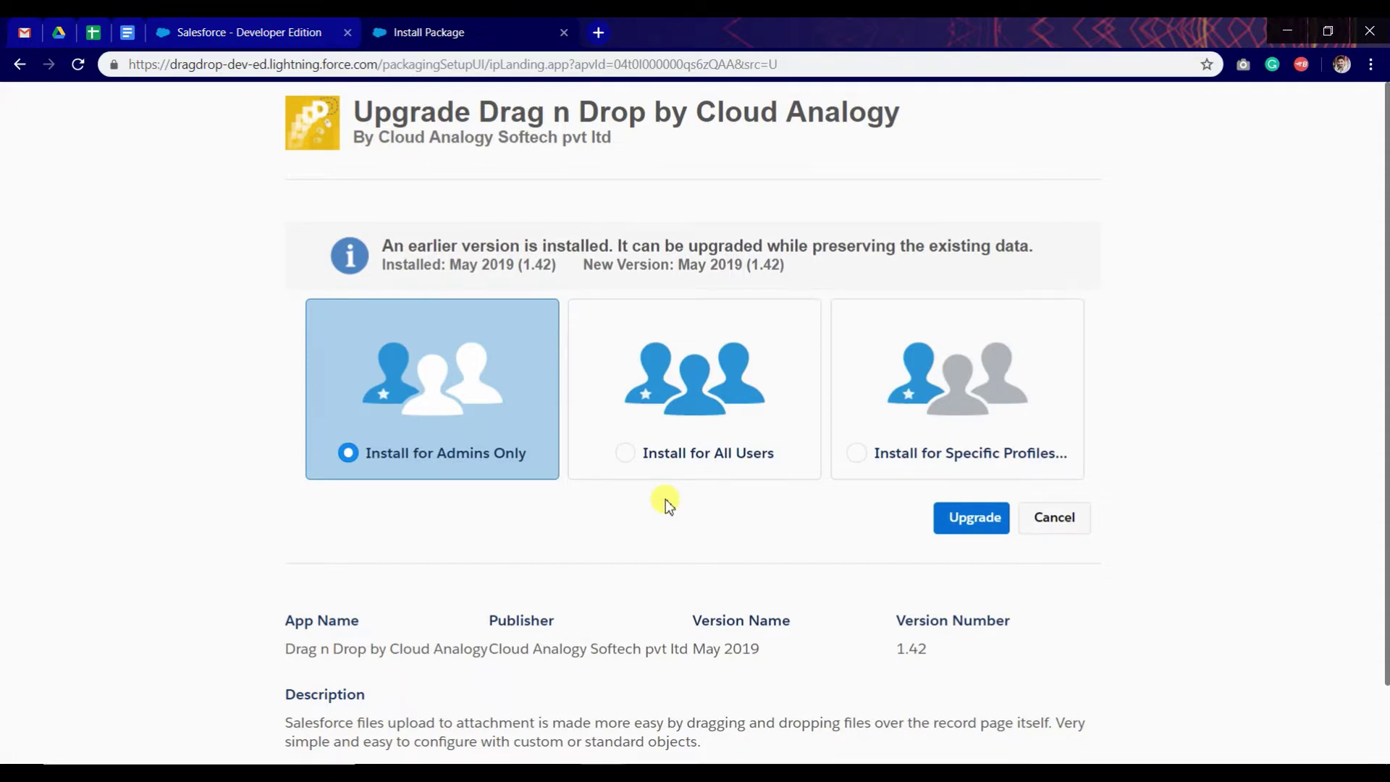
pyautogui.click(674, 456)
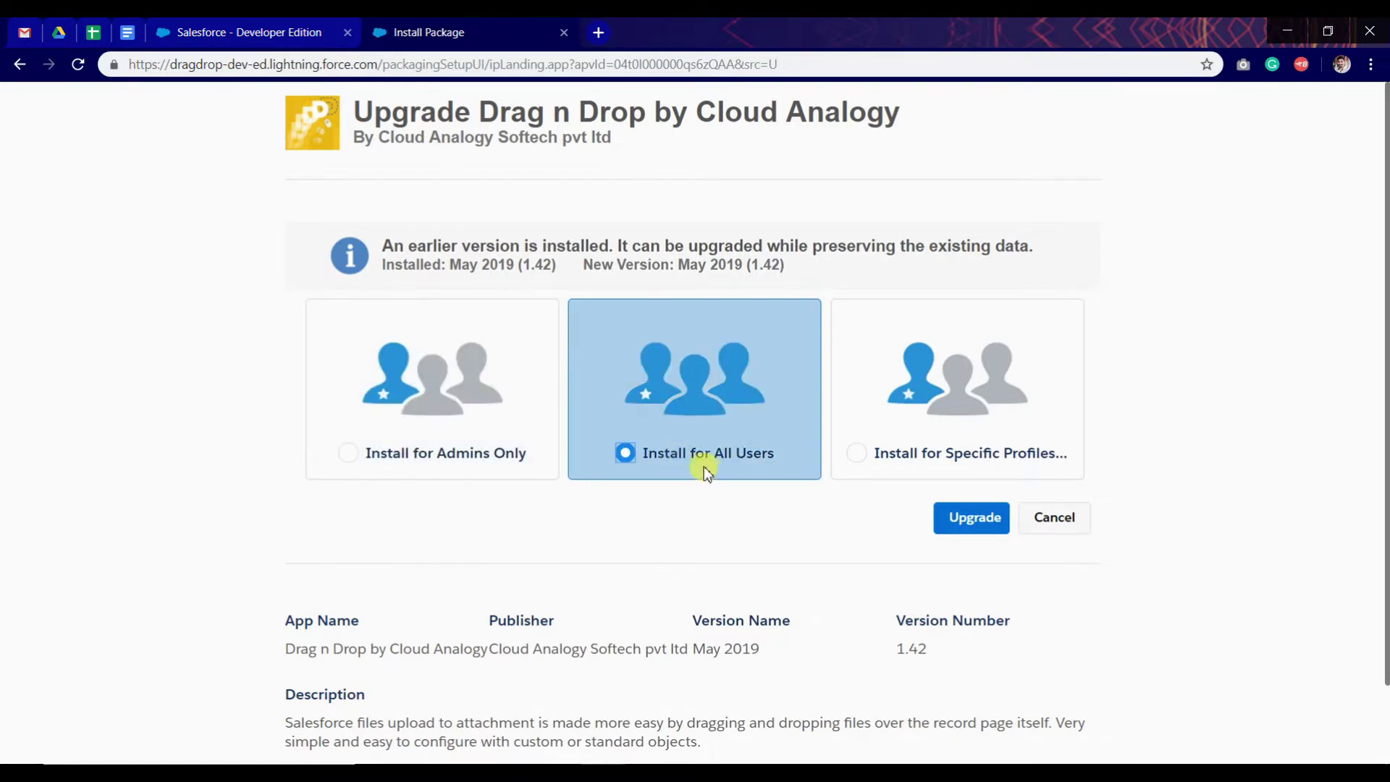
pyautogui.click(956, 526)
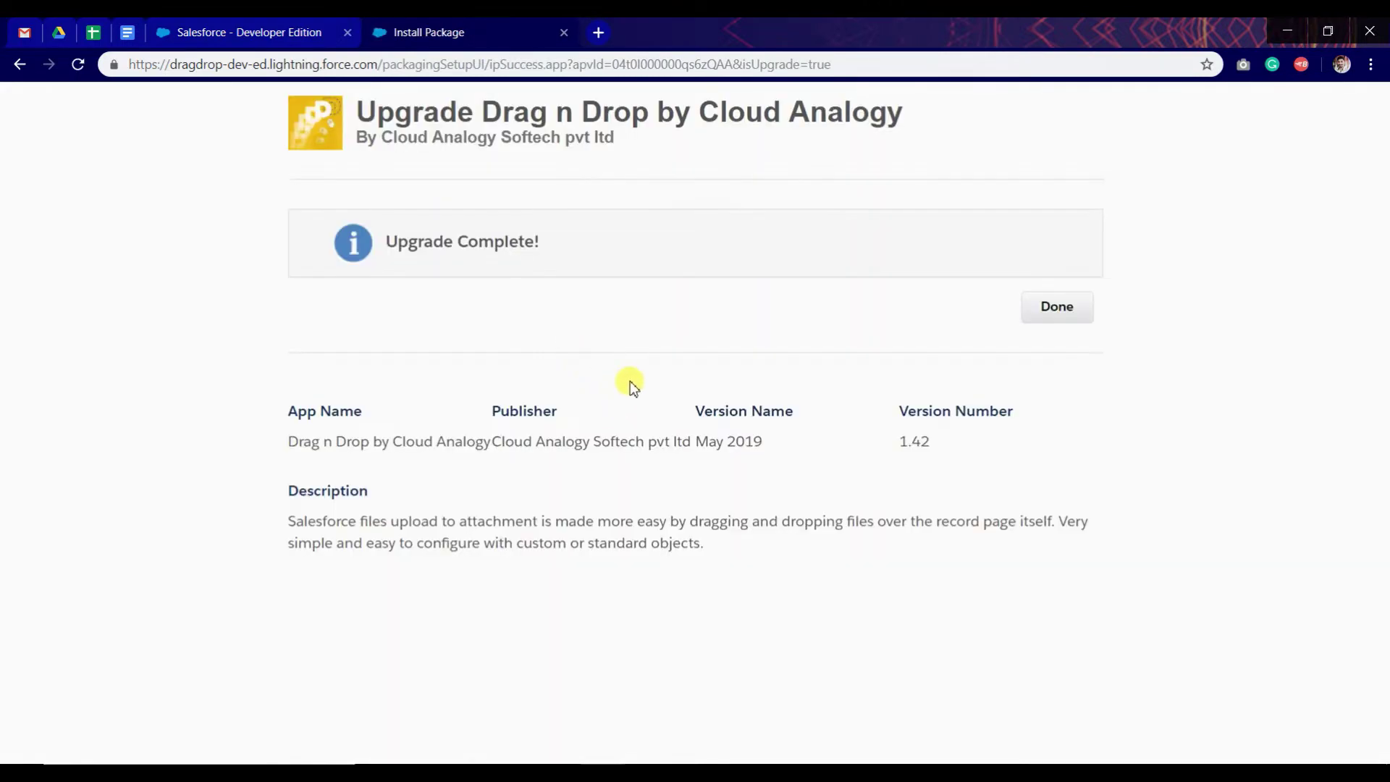
# Step: Finish the upgrade, complete the DND Config onboarding tour, and try the Account toggle
pyautogui.click(1036, 313)
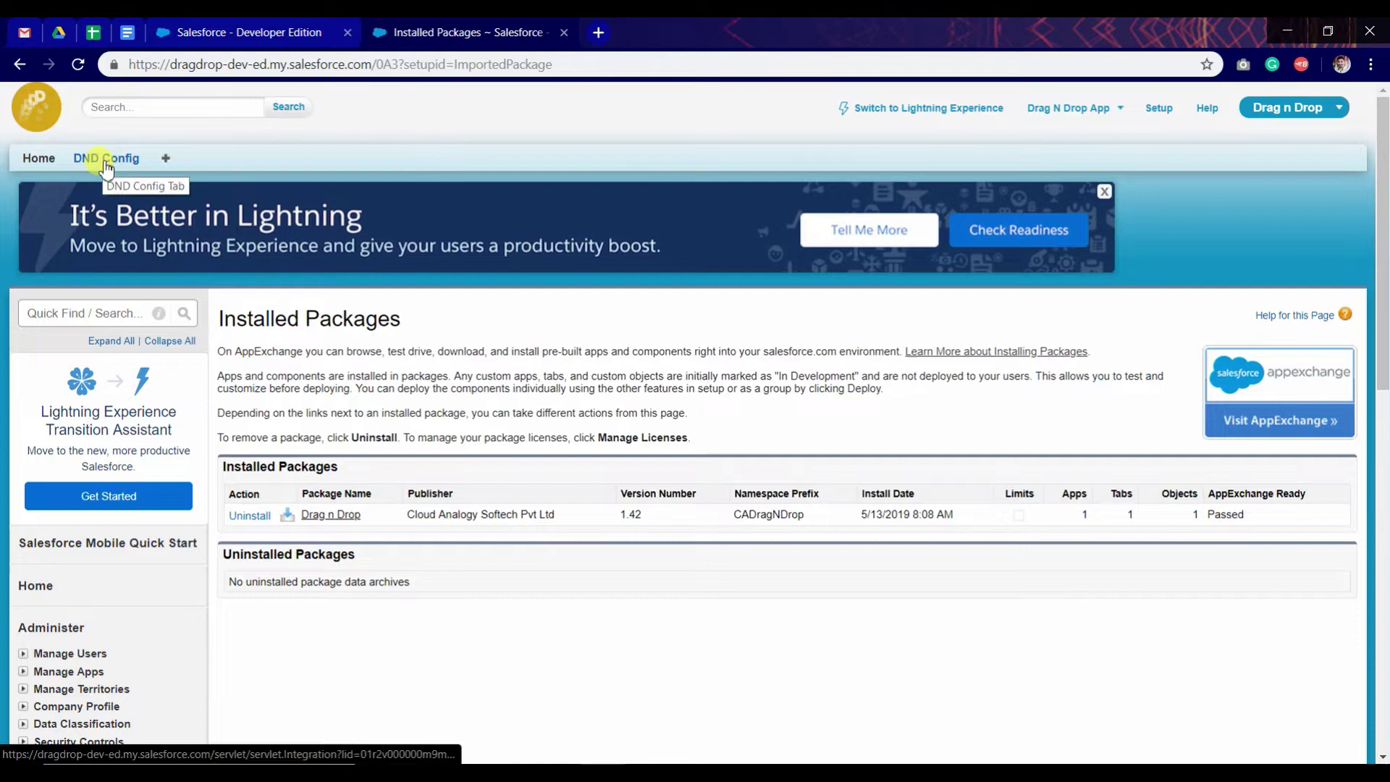
pyautogui.click(103, 161)
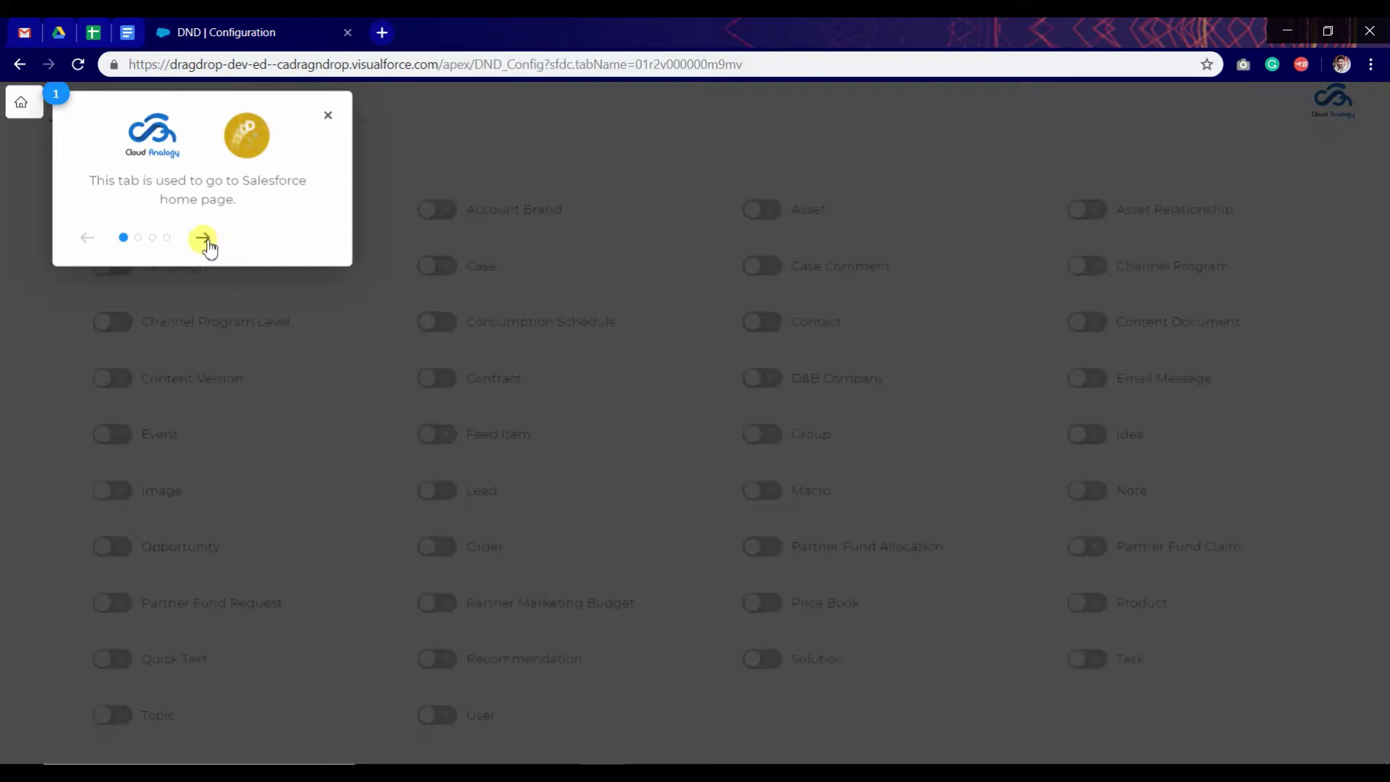
pyautogui.click(205, 240)
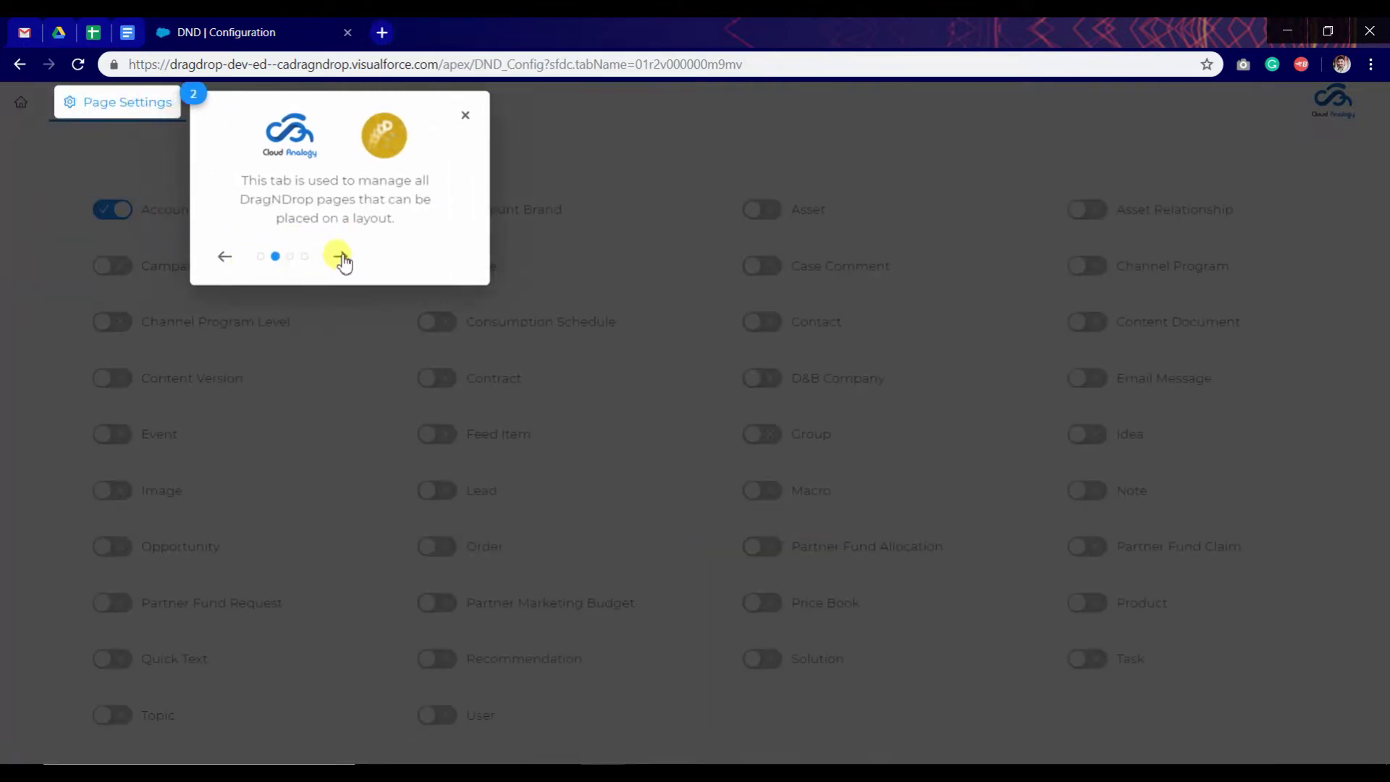
pyautogui.click(341, 257)
pyautogui.click(560, 351)
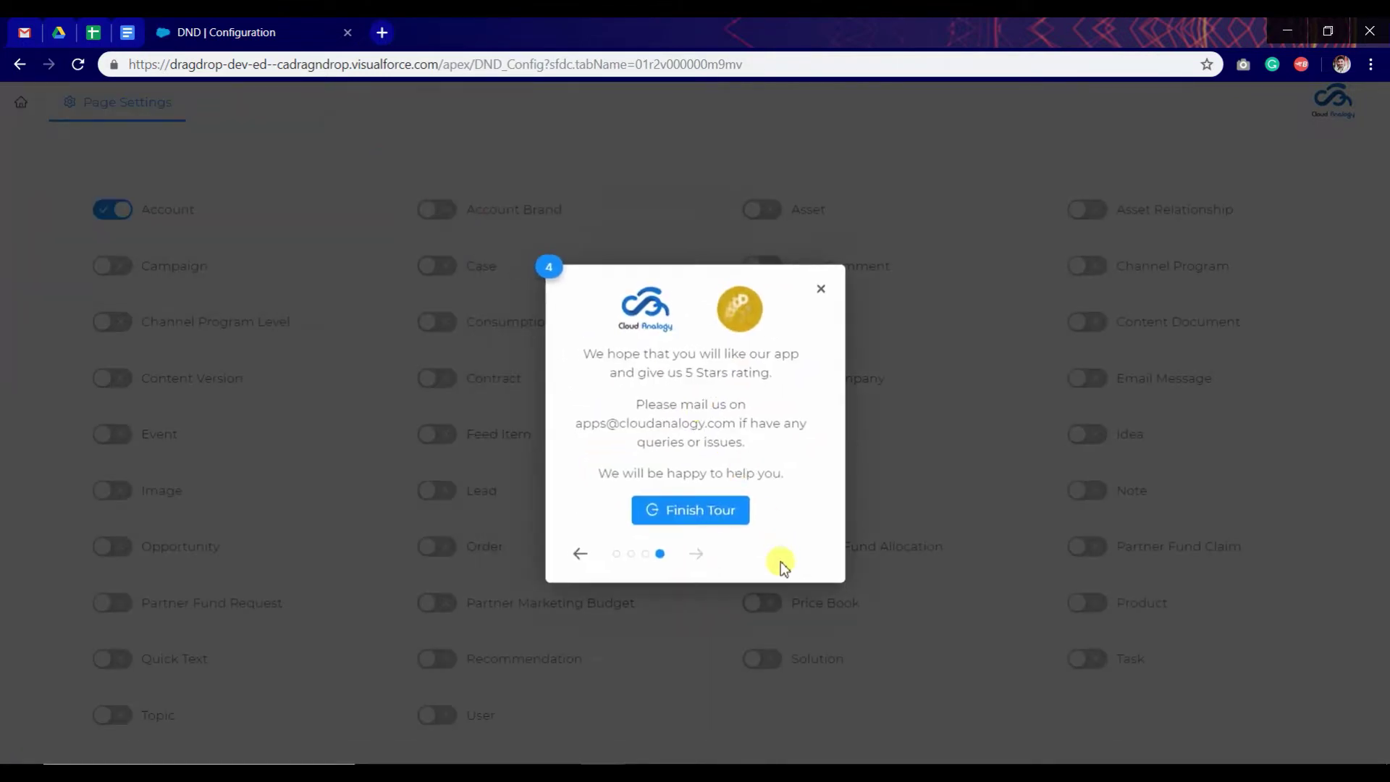
pyautogui.click(713, 515)
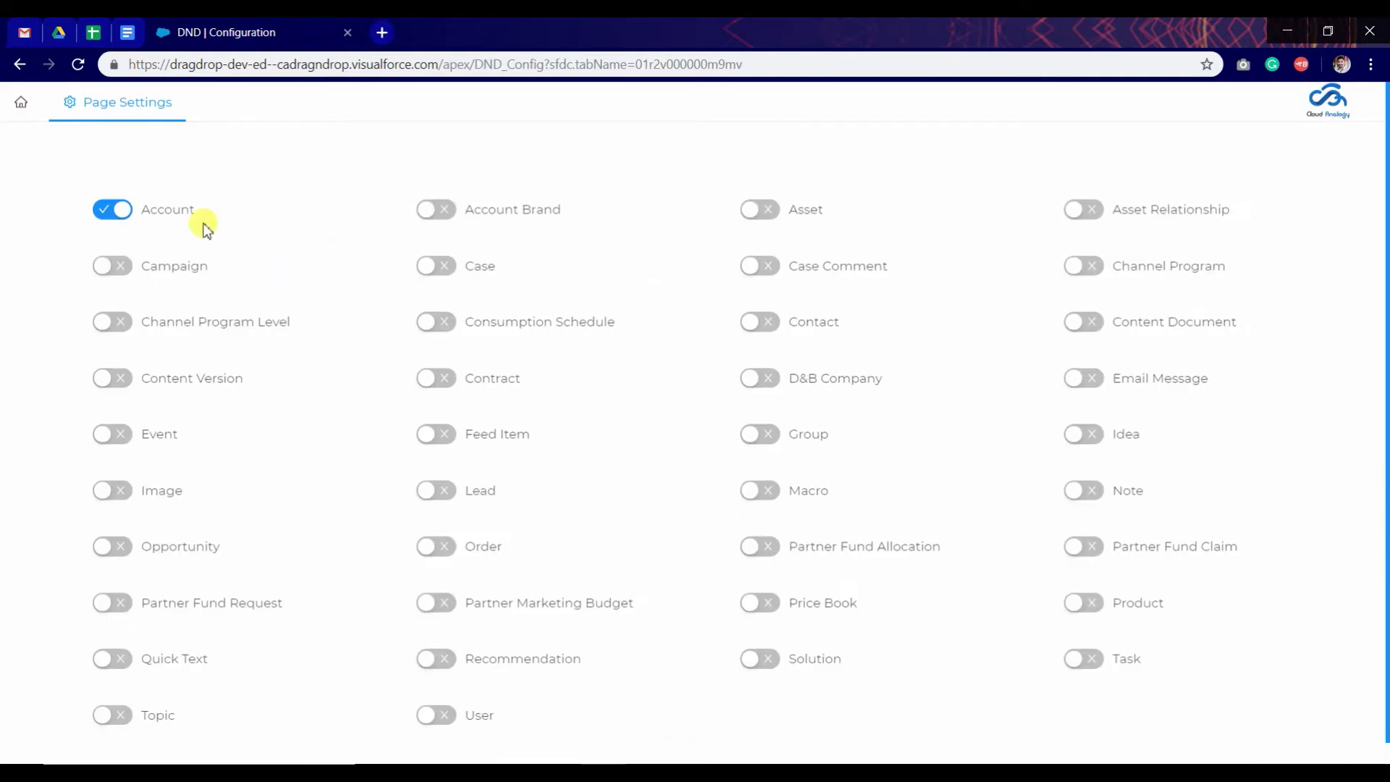
pyautogui.click(116, 229)
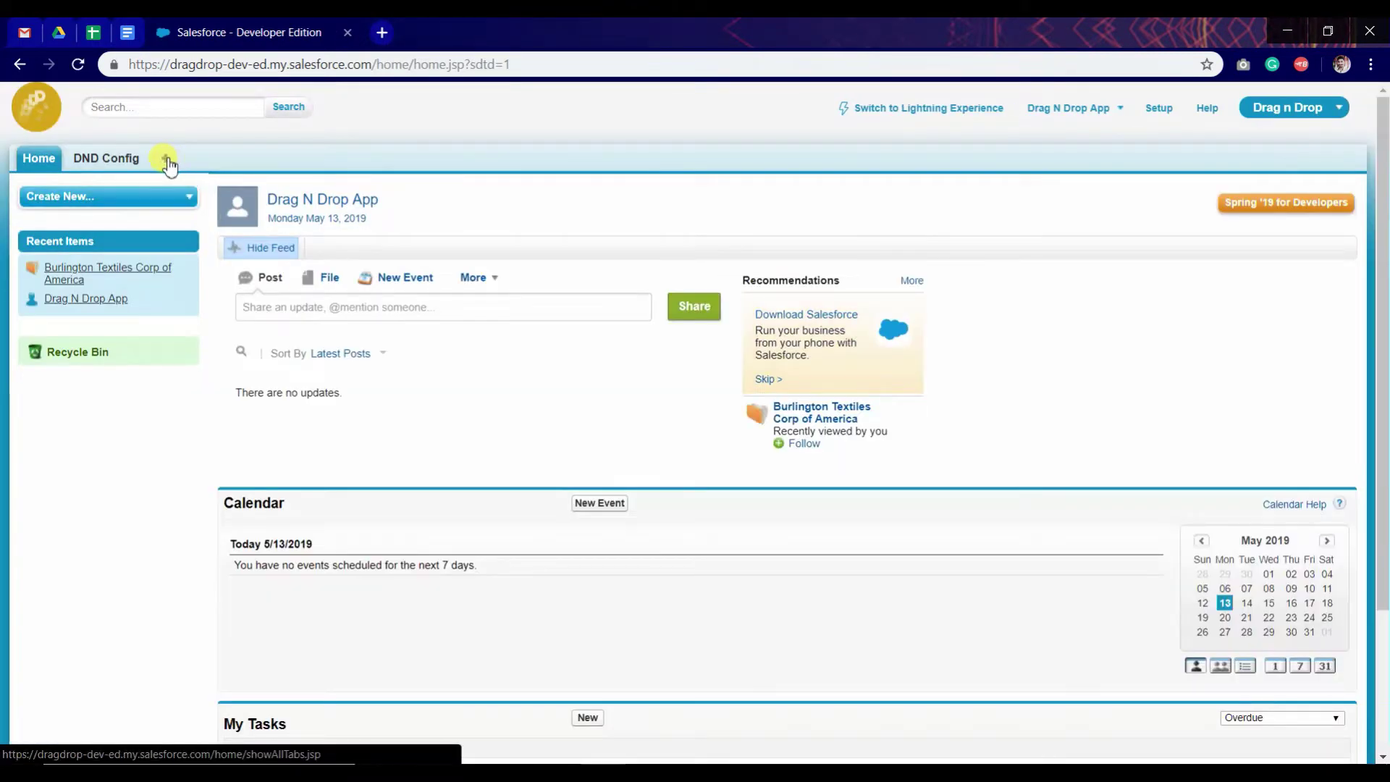
# Step: Open the first contact's record from the Contacts list under All Tabs
pyautogui.click(166, 159)
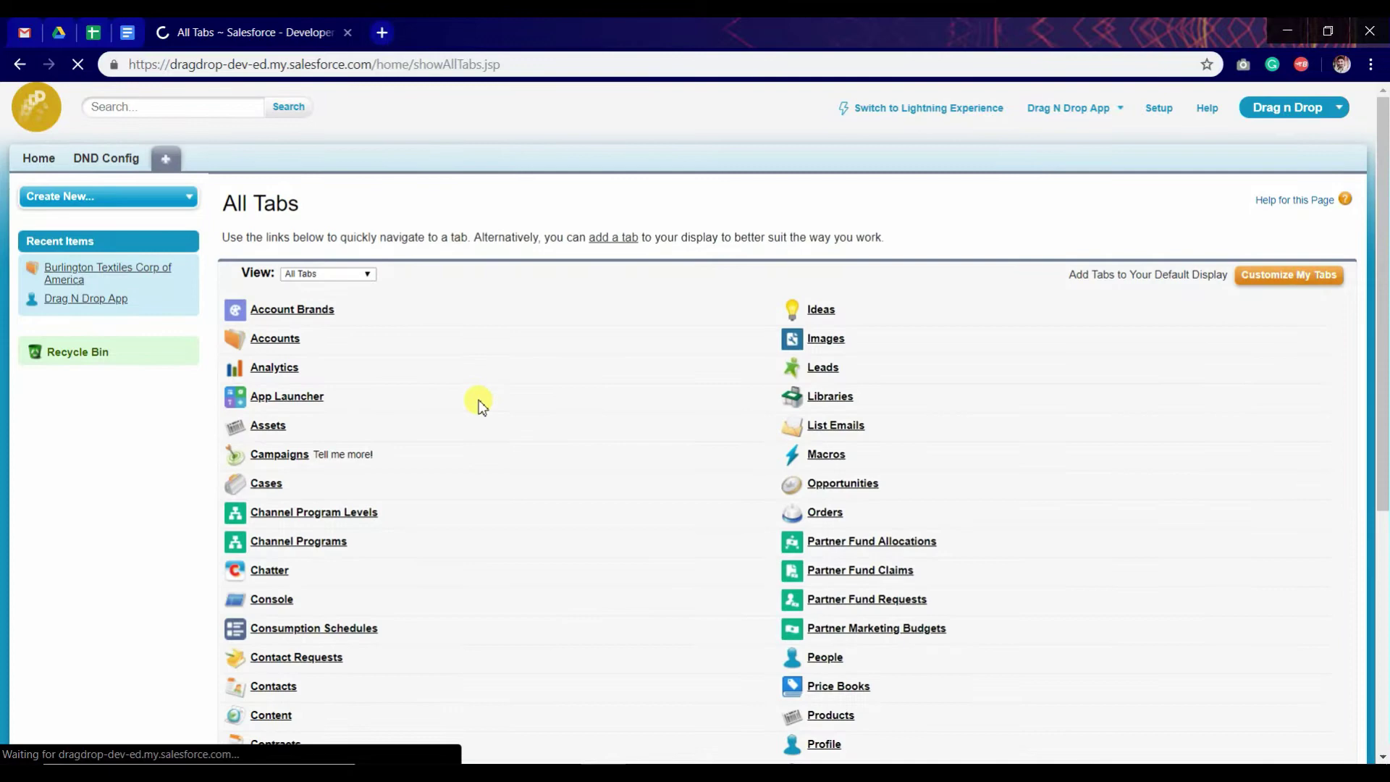
pyautogui.scroll(-2, 688, 467)
pyautogui.scroll(-2, 688, 467)
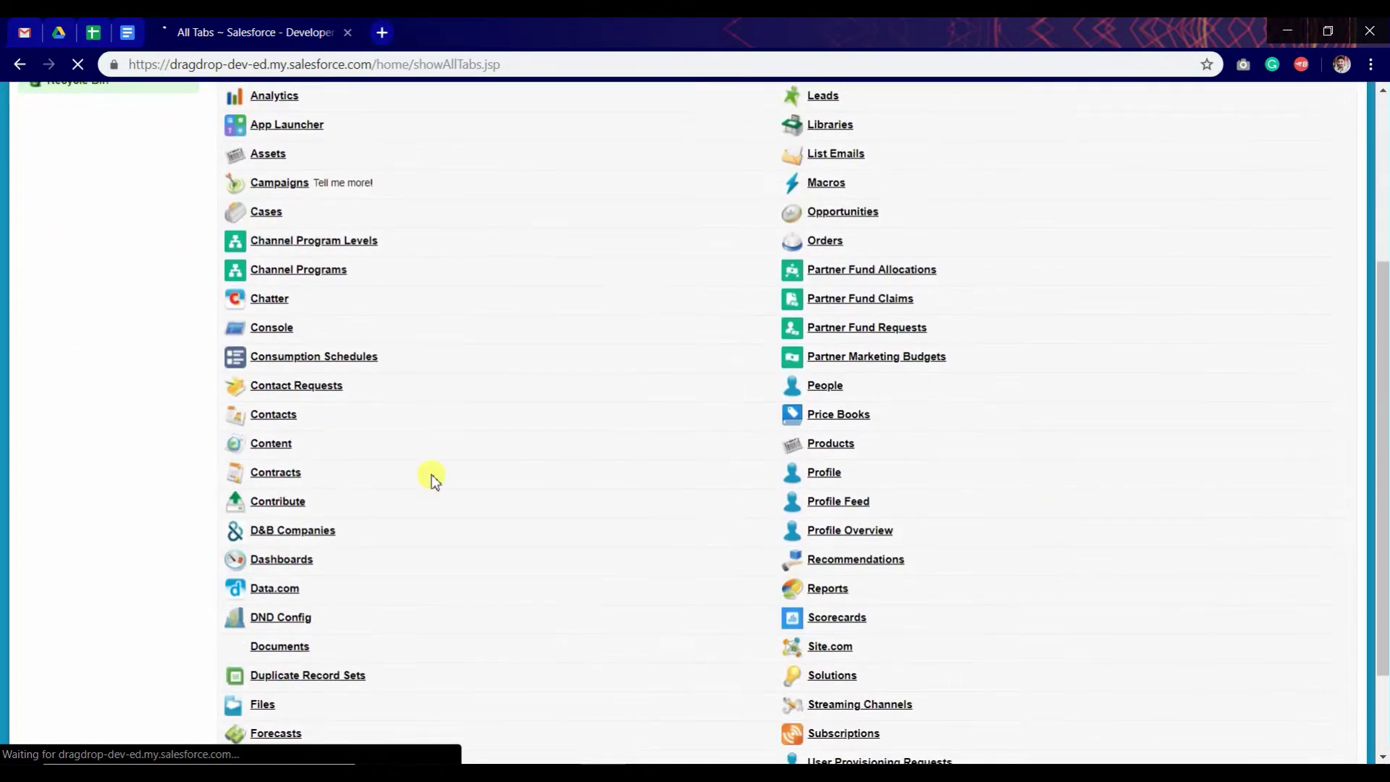
pyautogui.click(273, 417)
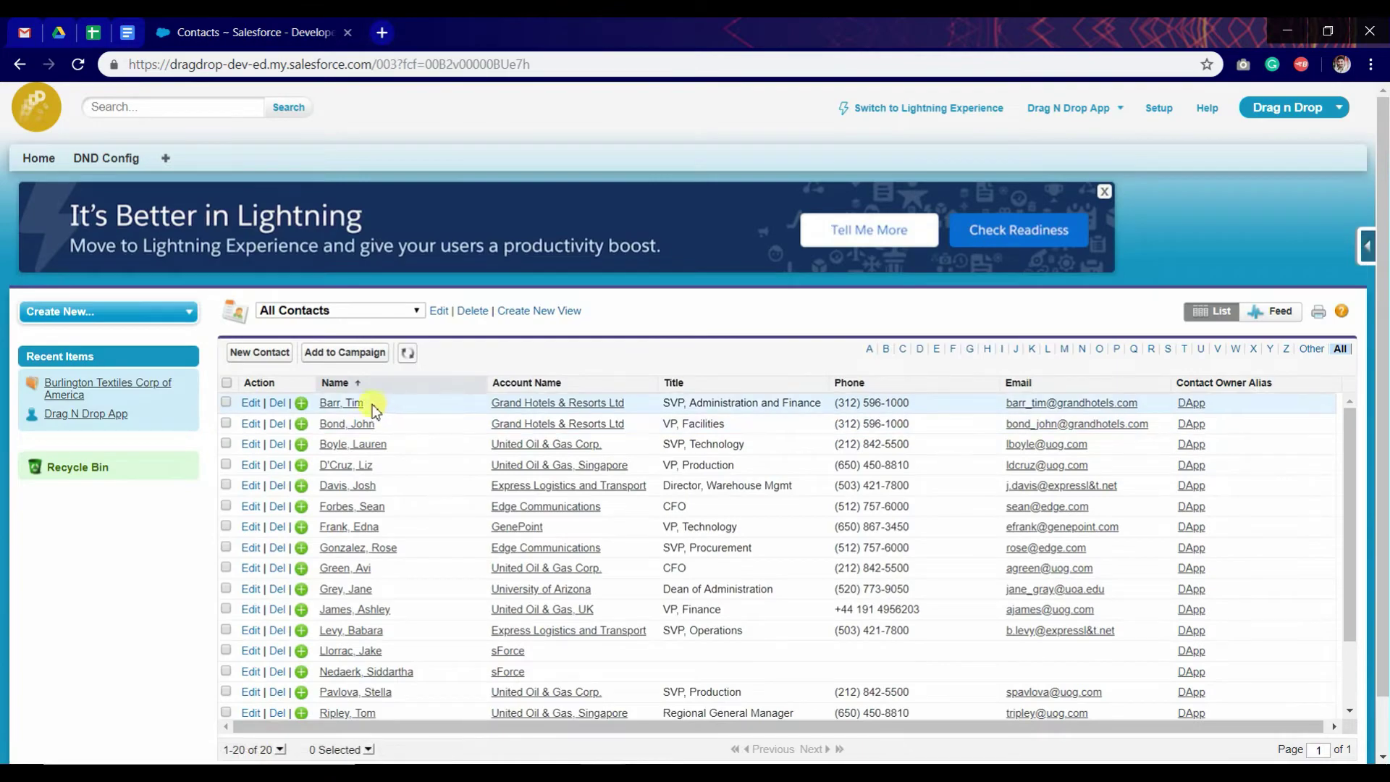
pyautogui.click(337, 403)
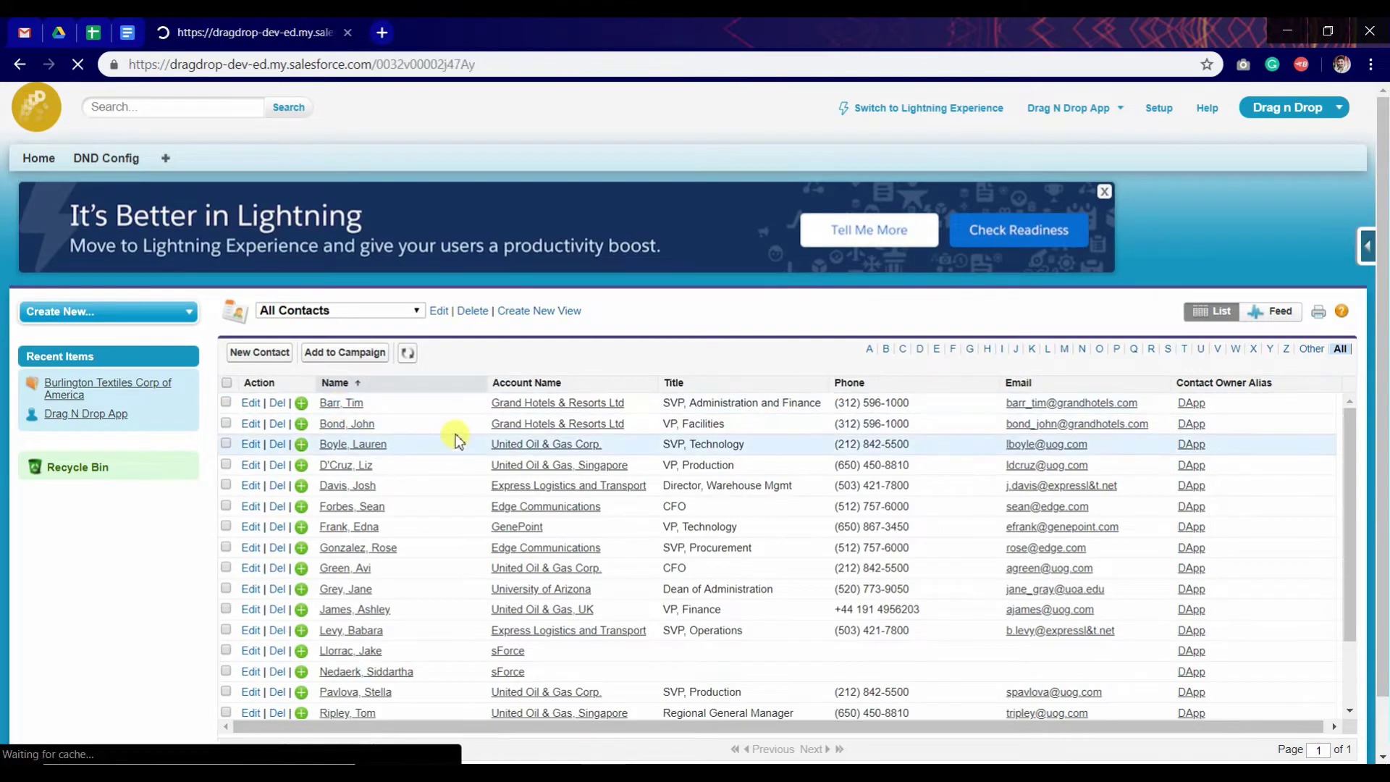
# Step: Open the Contact page layout editor from the contact record's Edit Layout shortcut
pyautogui.scroll(-8, 667, 472)
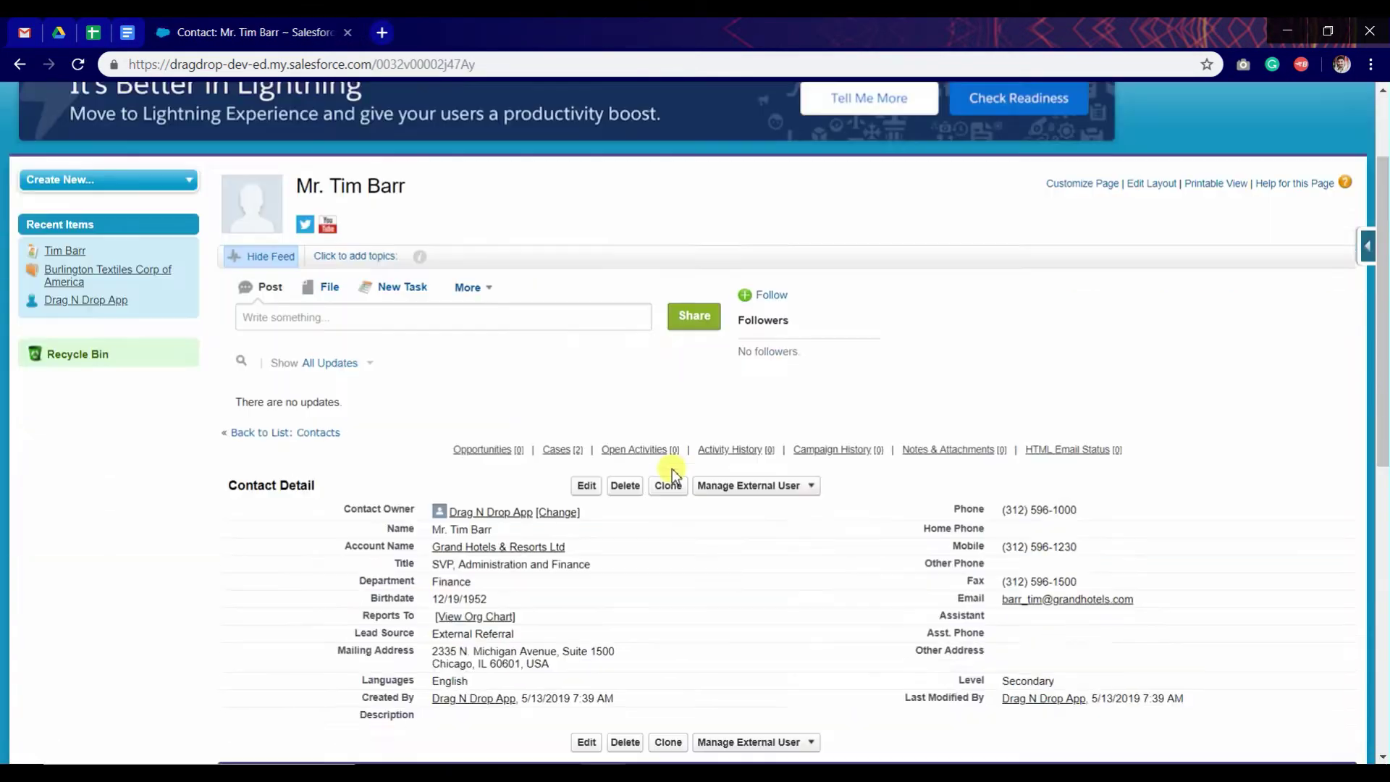
pyautogui.scroll(7, 667, 472)
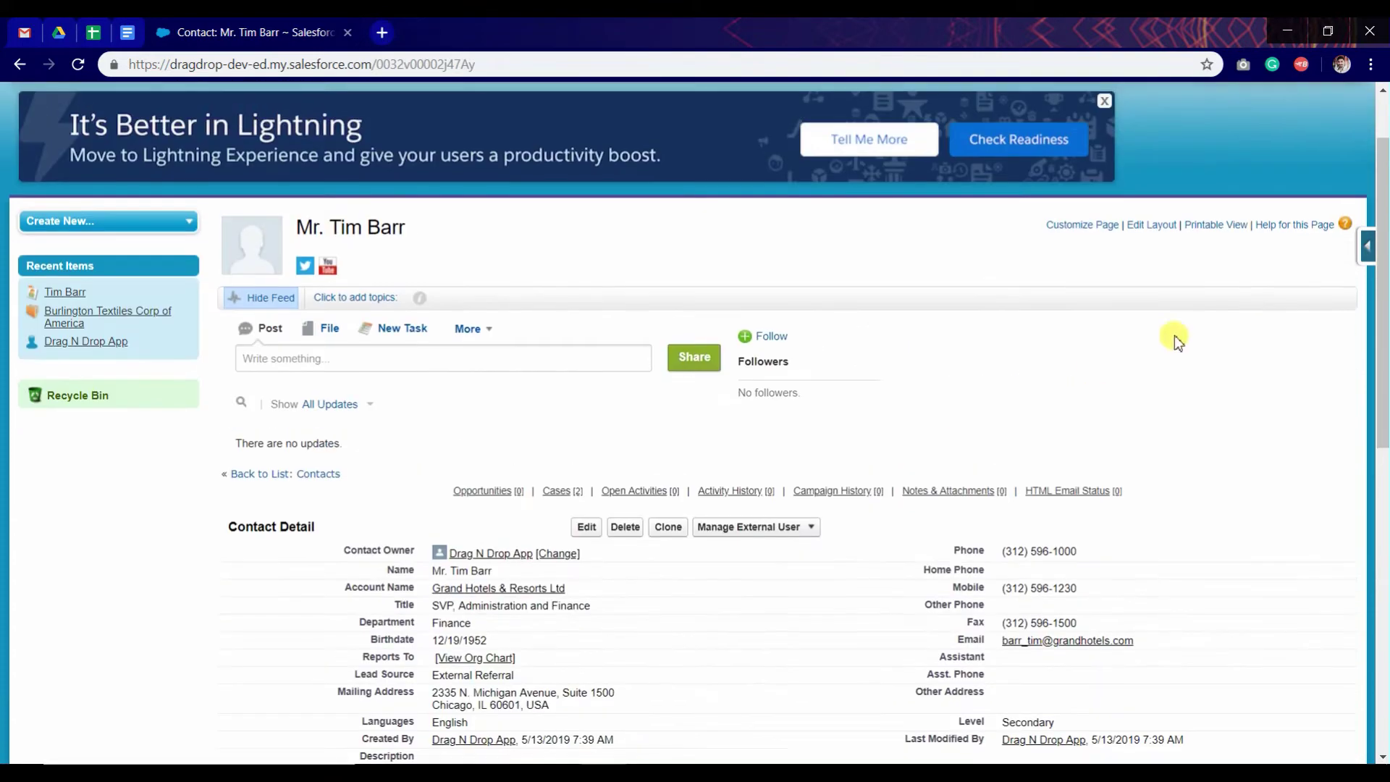
pyautogui.click(1367, 246)
pyautogui.click(1224, 409)
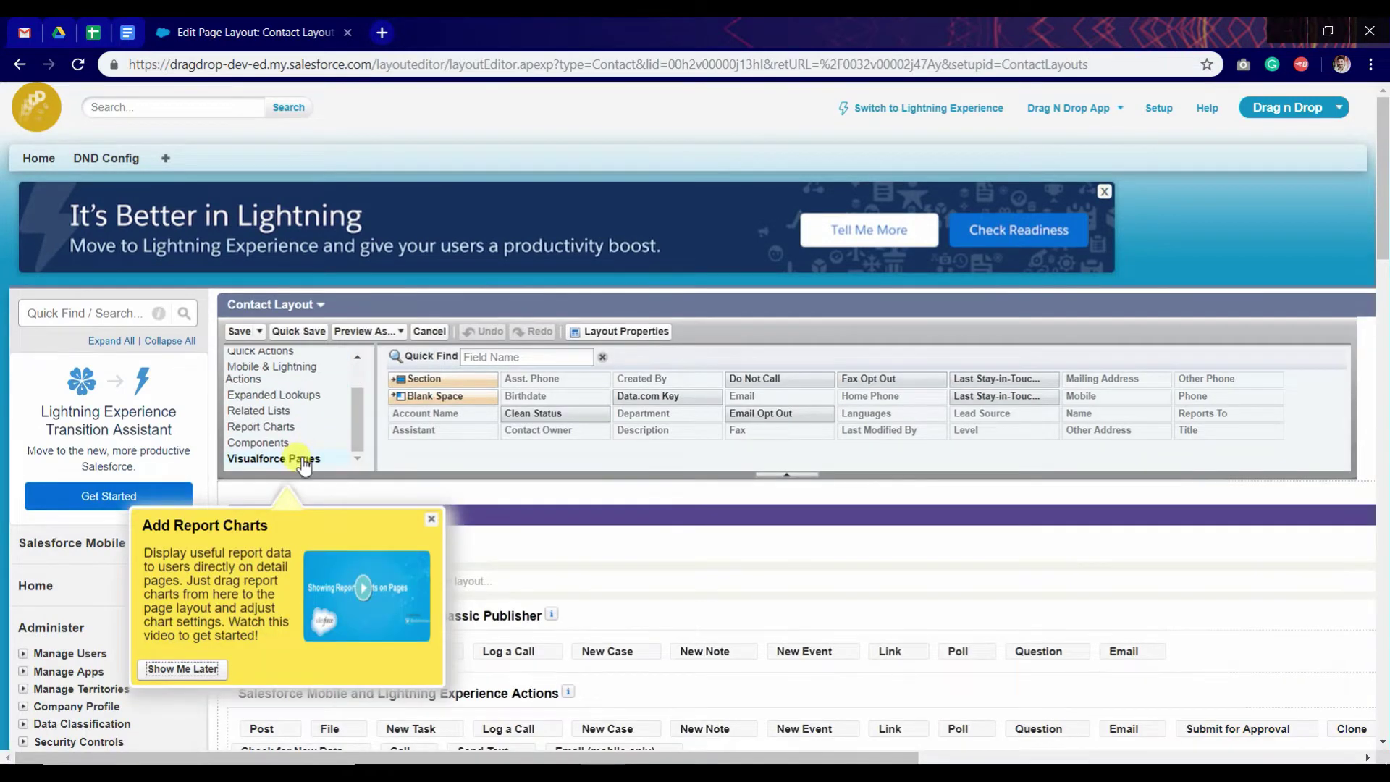
# Step: Place the DND_Contact Visualforce page in a New Section, increase its height, and save the layout
pyautogui.click(304, 459)
pyautogui.scroll(-4, 490, 219)
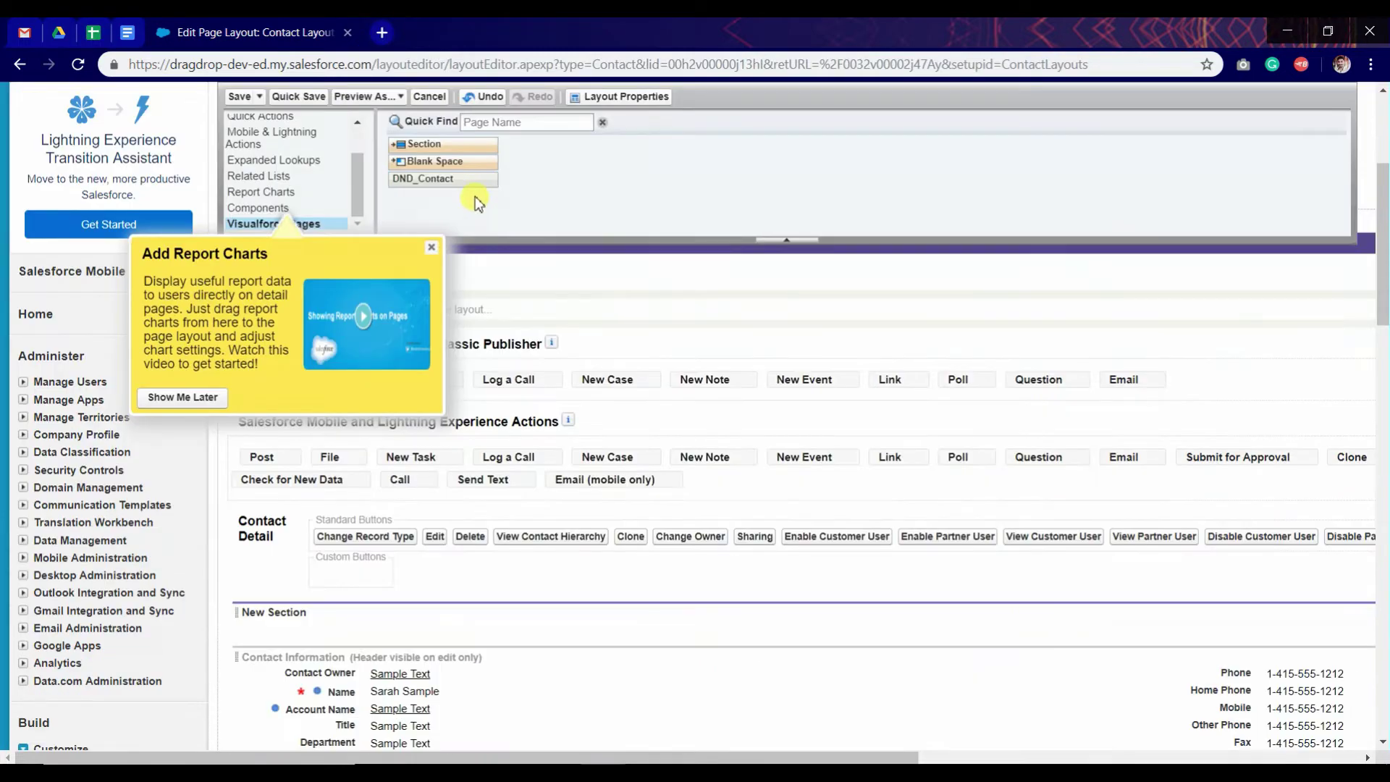
pyautogui.moveTo(450, 179); pyautogui.dragTo(589, 618)
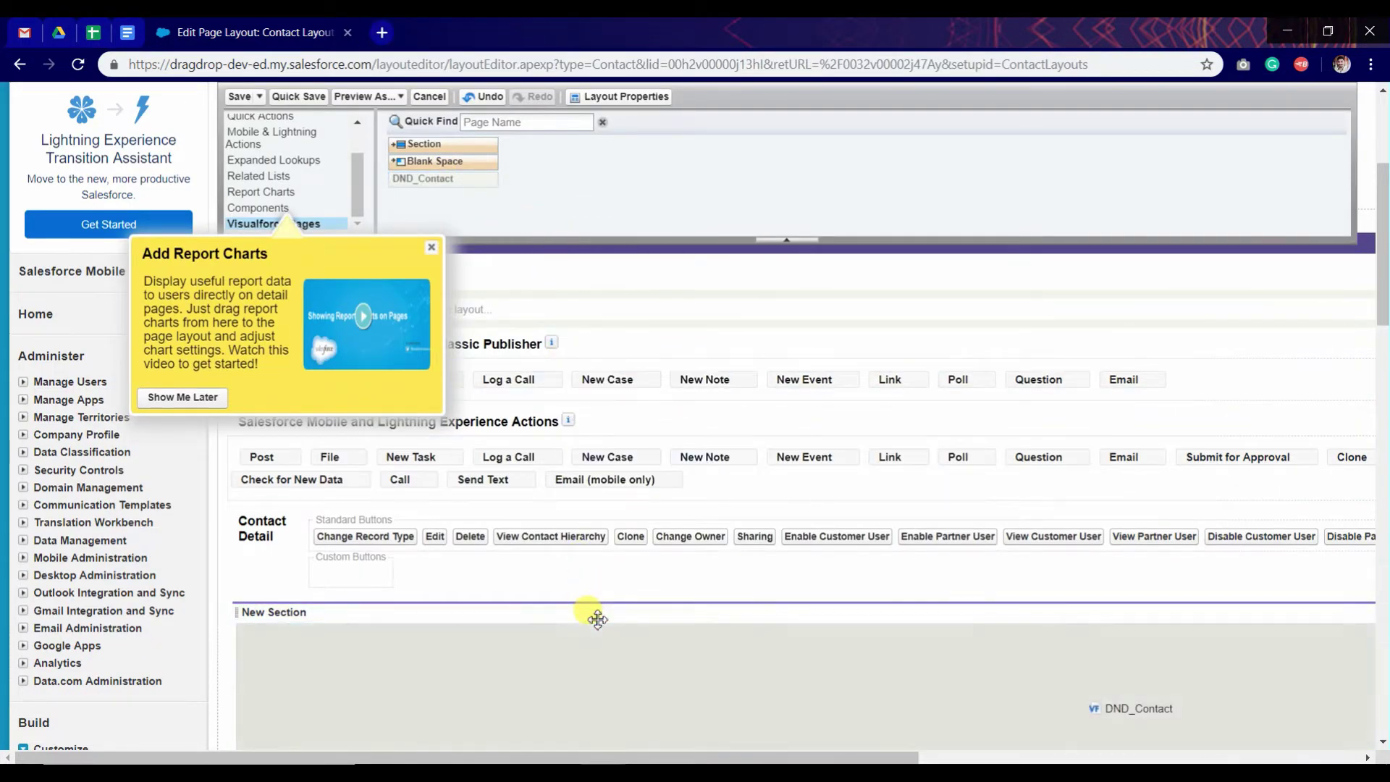
pyautogui.scroll(-4, 589, 602)
pyautogui.moveTo(679, 760); pyautogui.dragTo(1121, 761)
pyautogui.click(1345, 358)
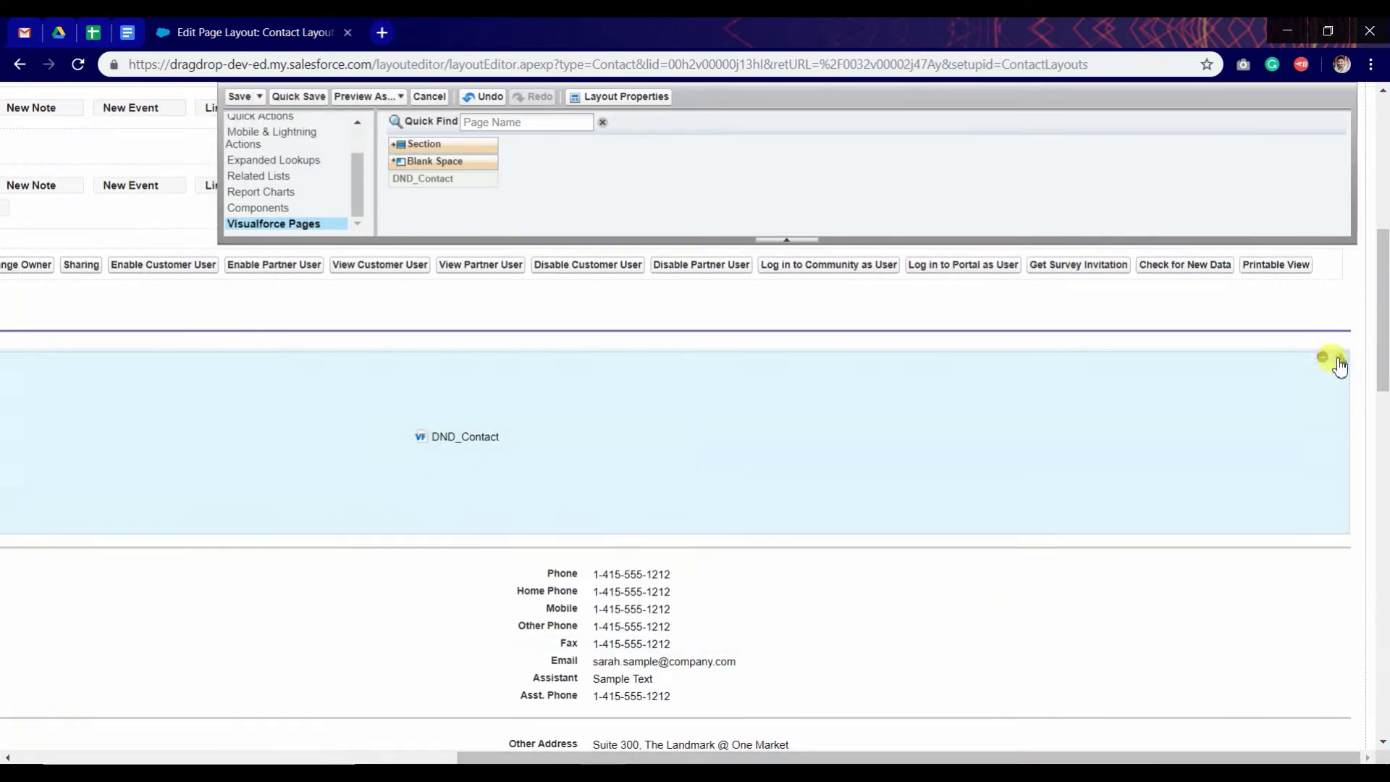
pyautogui.moveTo(707, 404); pyautogui.dragTo(637, 414)
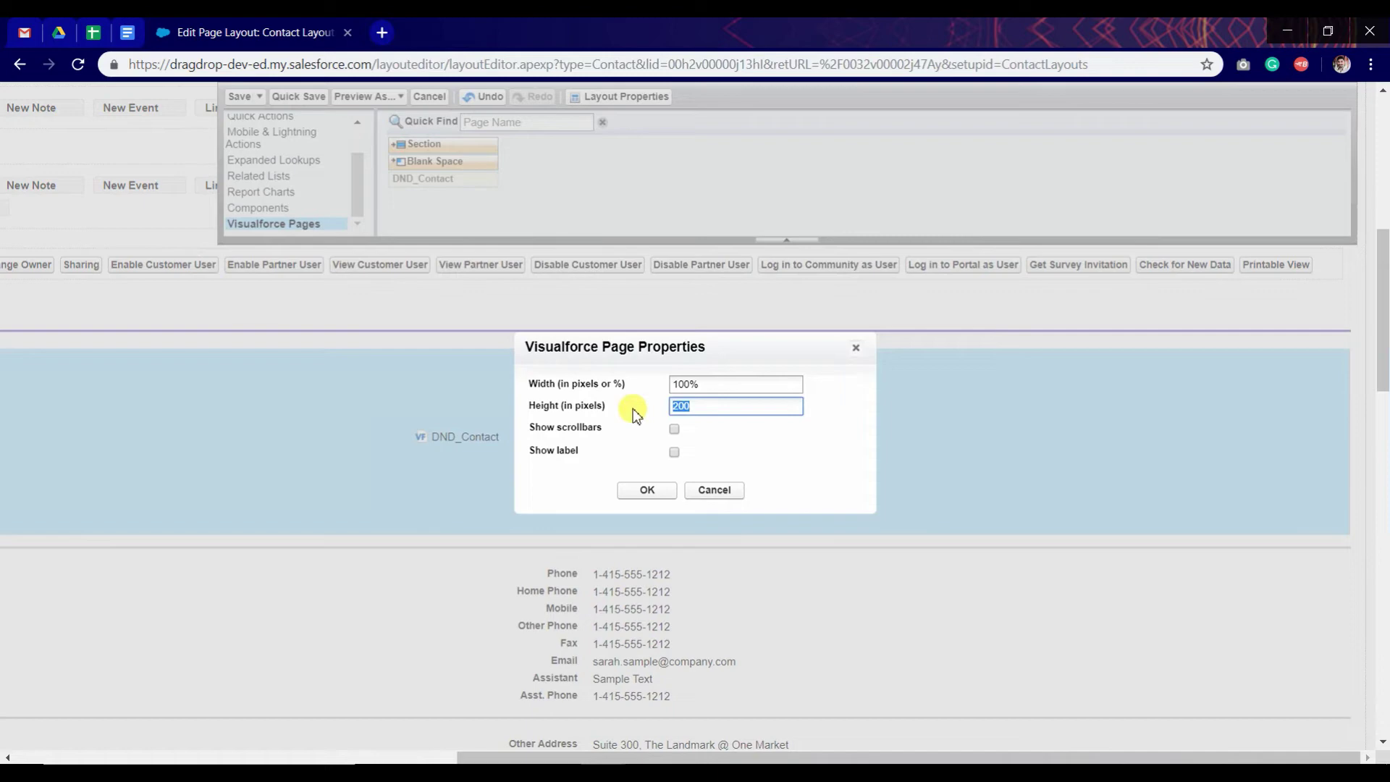
pyautogui.press('Return')
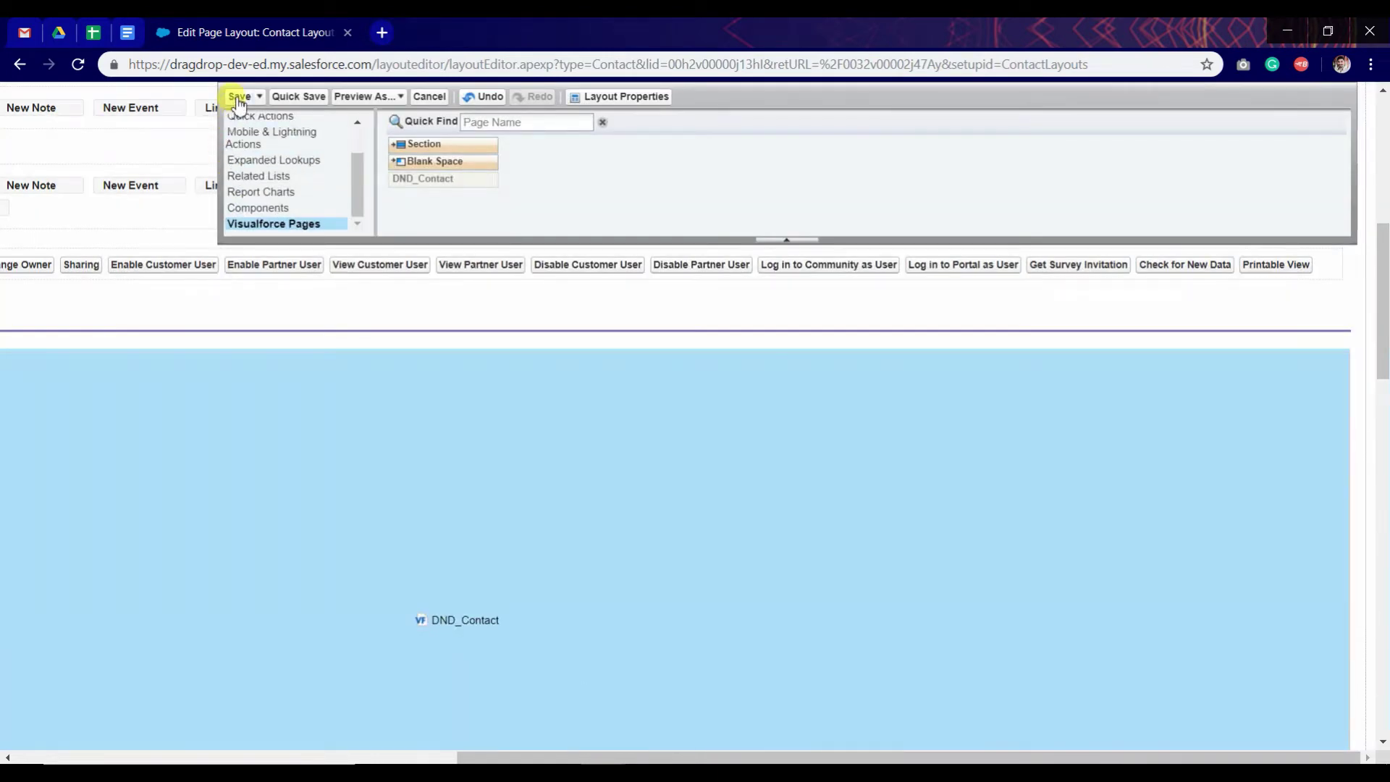
pyautogui.click(239, 99)
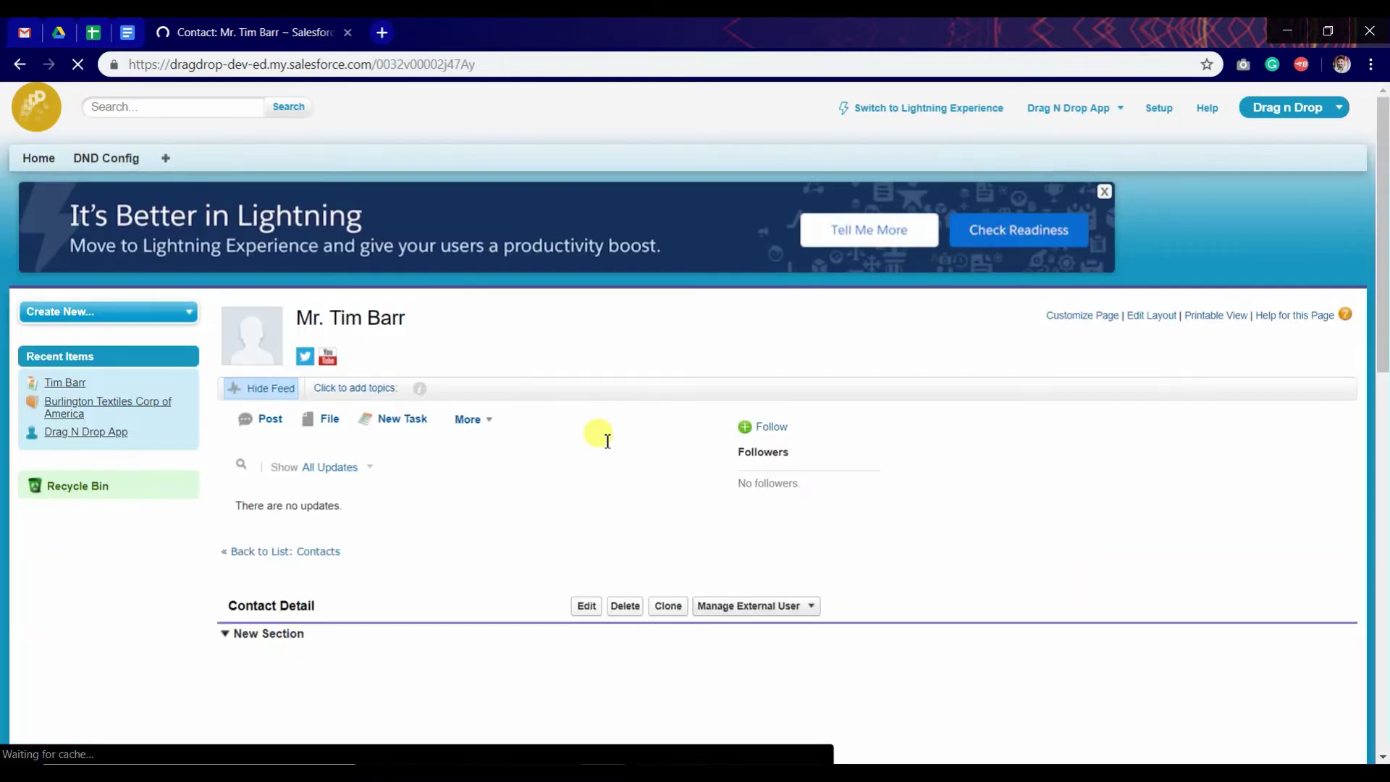
# Step: Step through the Drag n Drop tour tips (refresh, download, delete, delete-all, file table) and finish it
pyautogui.scroll(-7, 608, 441)
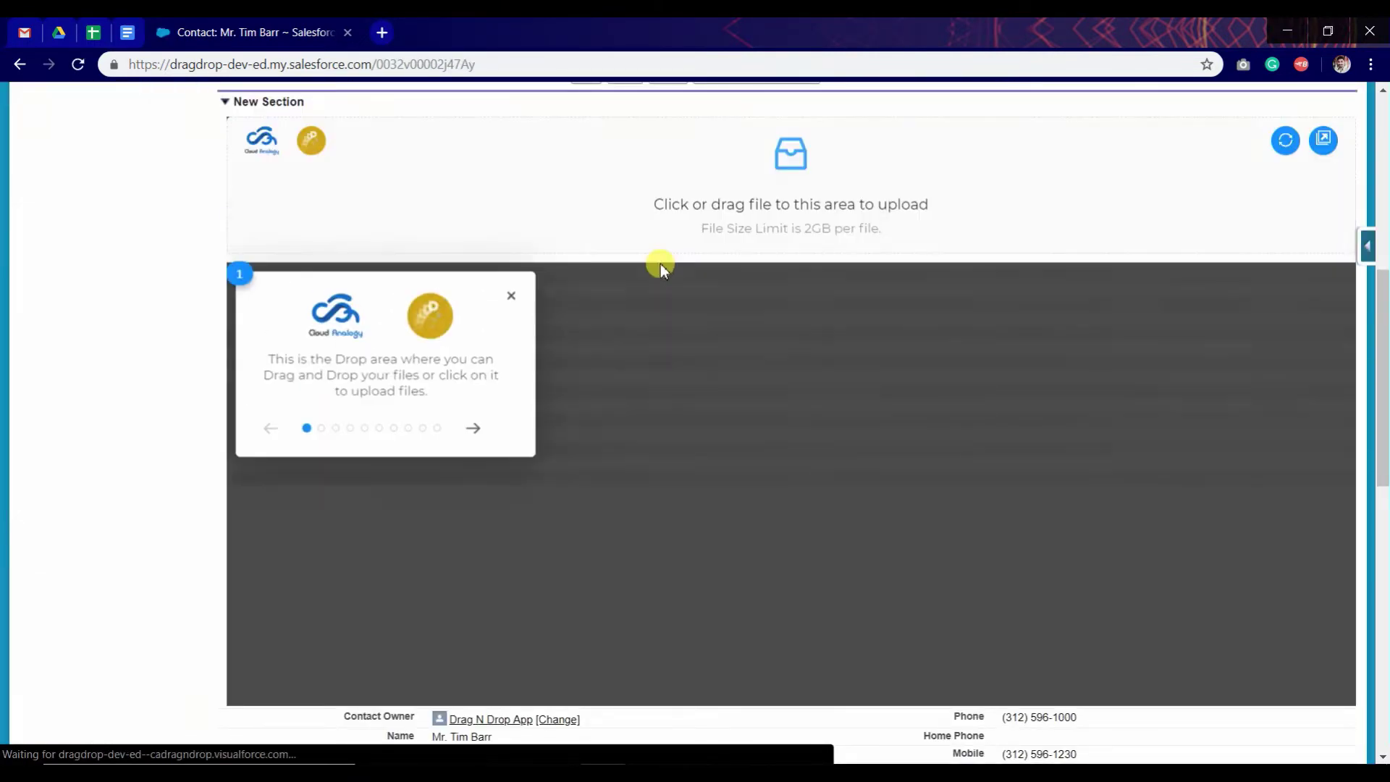
pyautogui.click(472, 433)
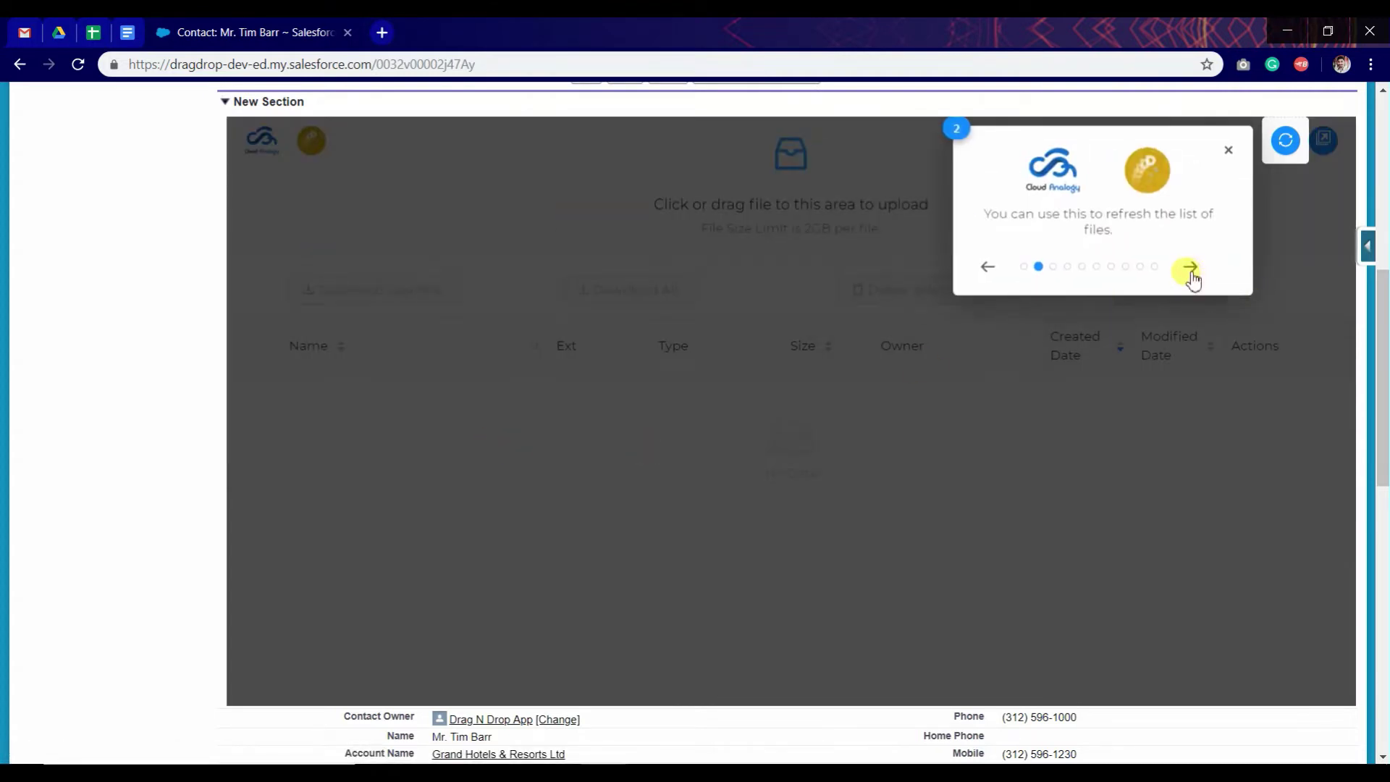
pyautogui.click(1190, 268)
pyautogui.click(1229, 286)
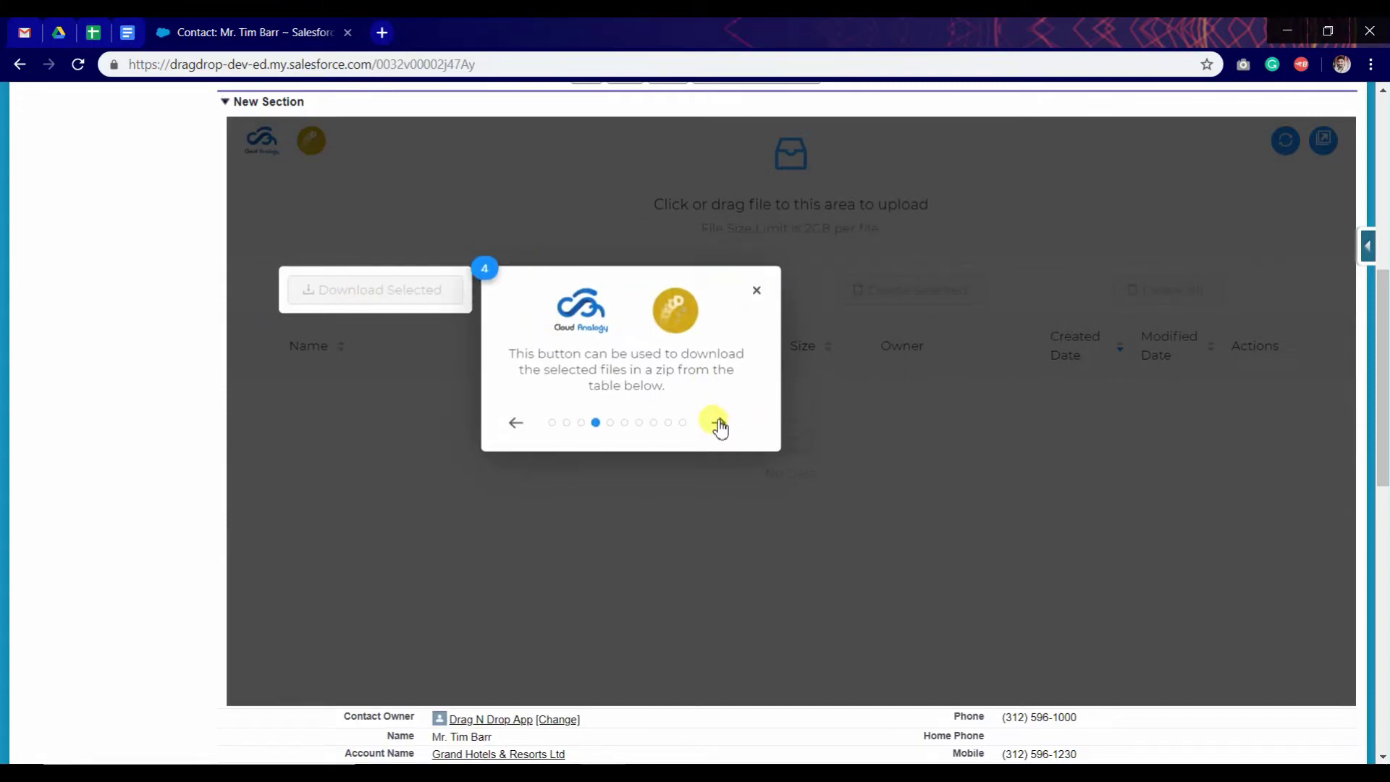
pyautogui.click(719, 426)
pyautogui.click(953, 421)
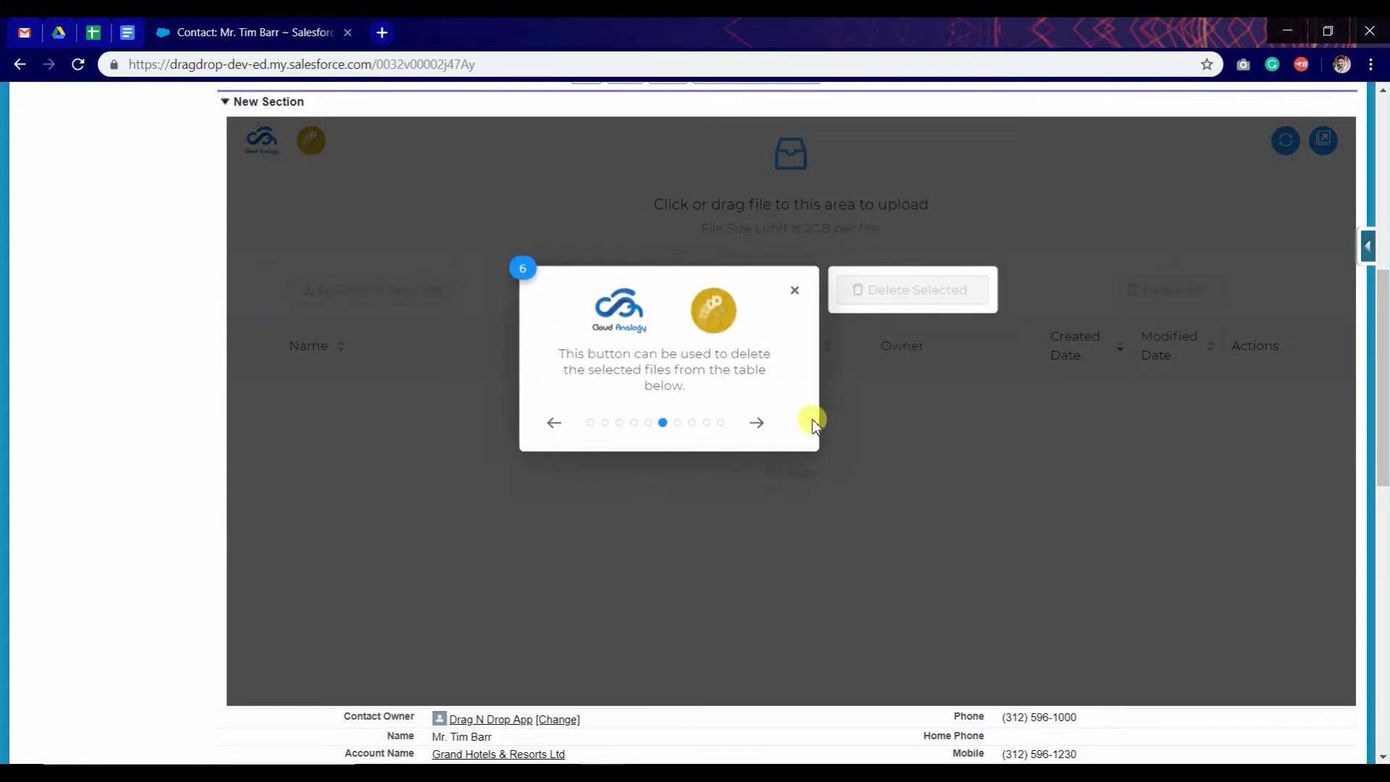
pyautogui.click(760, 424)
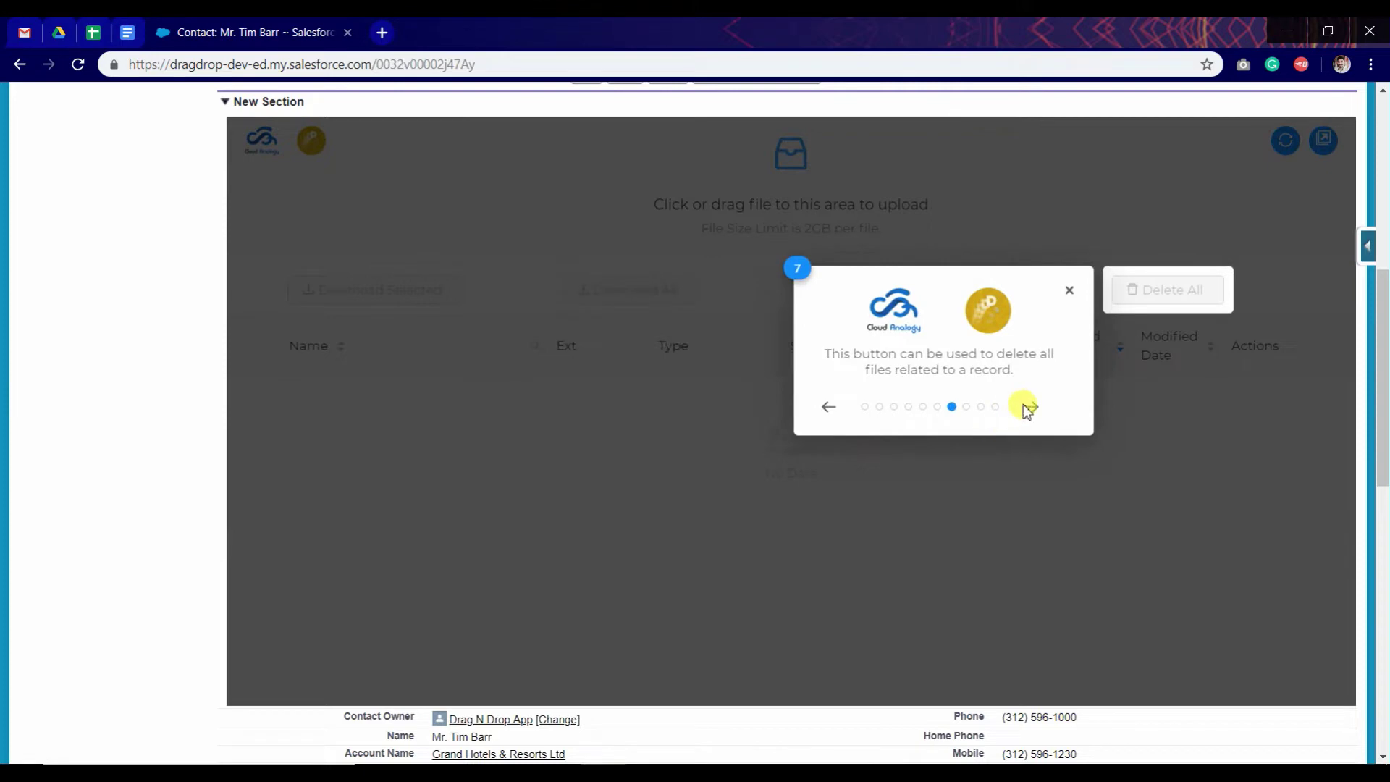
pyautogui.click(1031, 409)
pyautogui.click(468, 537)
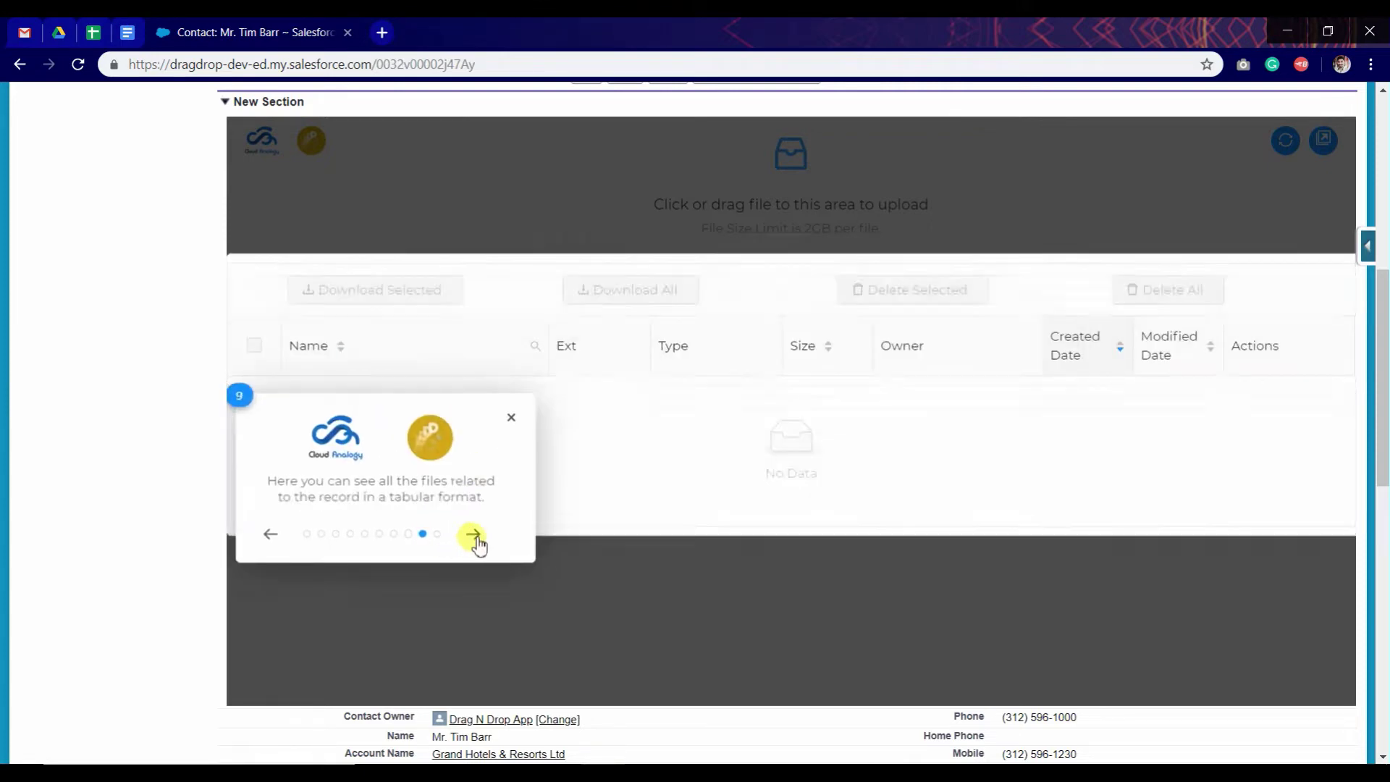
pyautogui.click(881, 468)
pyautogui.doubleClick(775, 484)
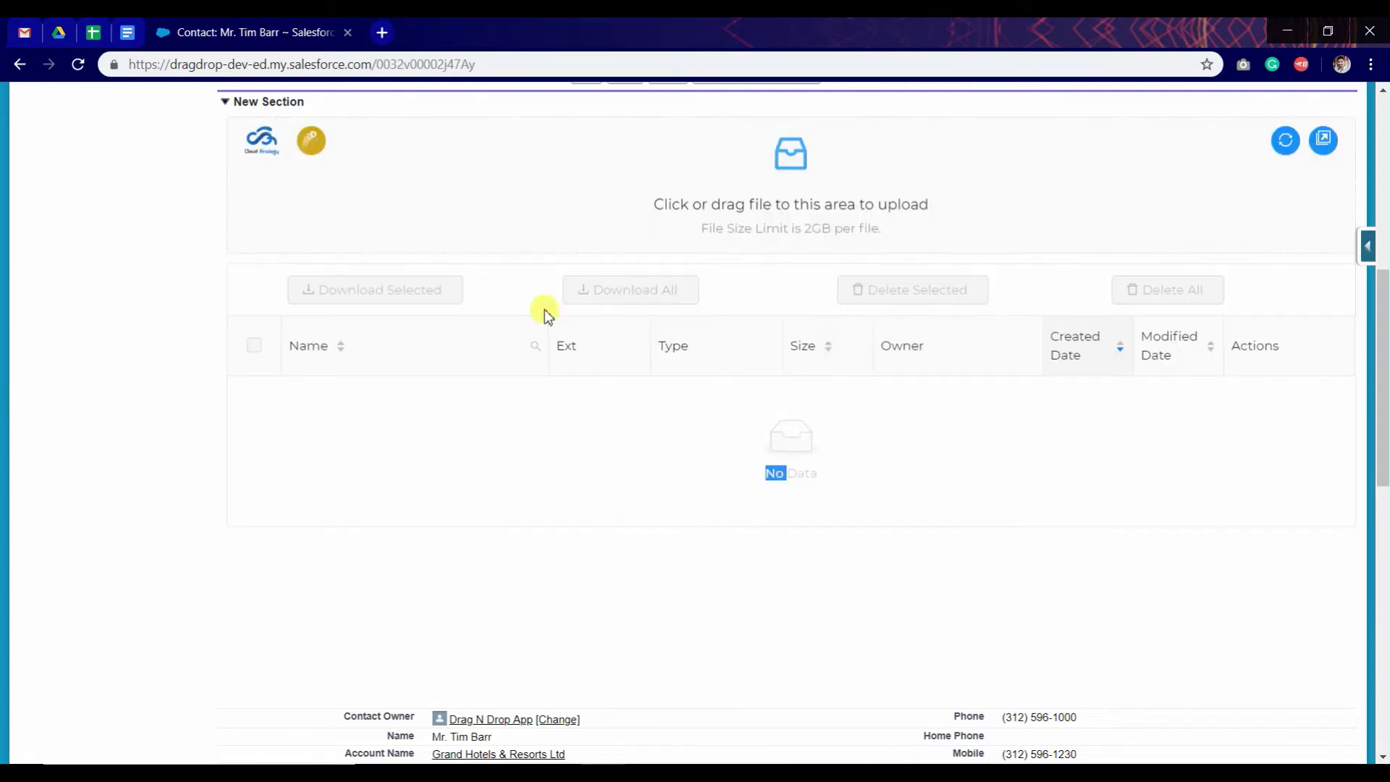
pyautogui.scroll(1, 545, 310)
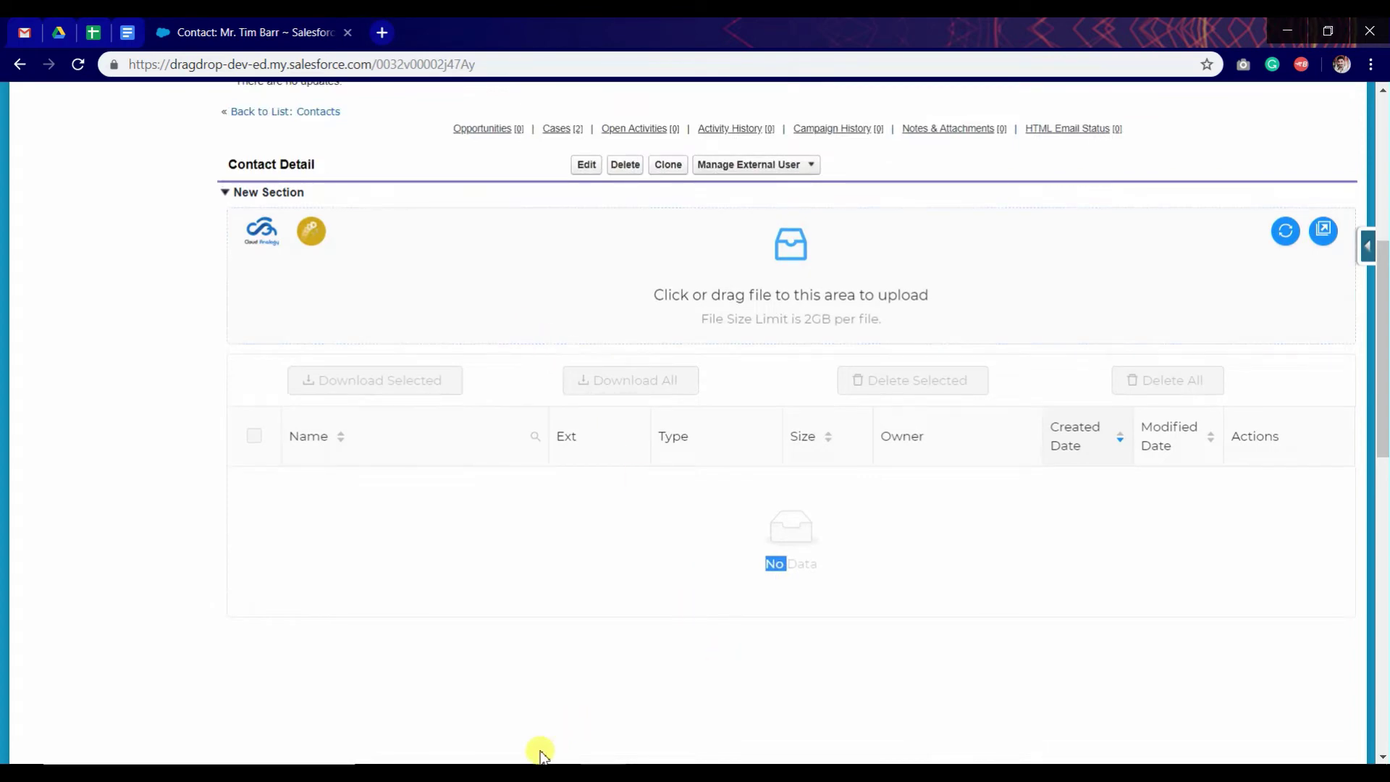
# Step: Drag diagmonds_DSpwC1 (1) and dnd_ZDyLiR from the 'for video' folder onto the contact's drop zone
pyautogui.click(520, 773)
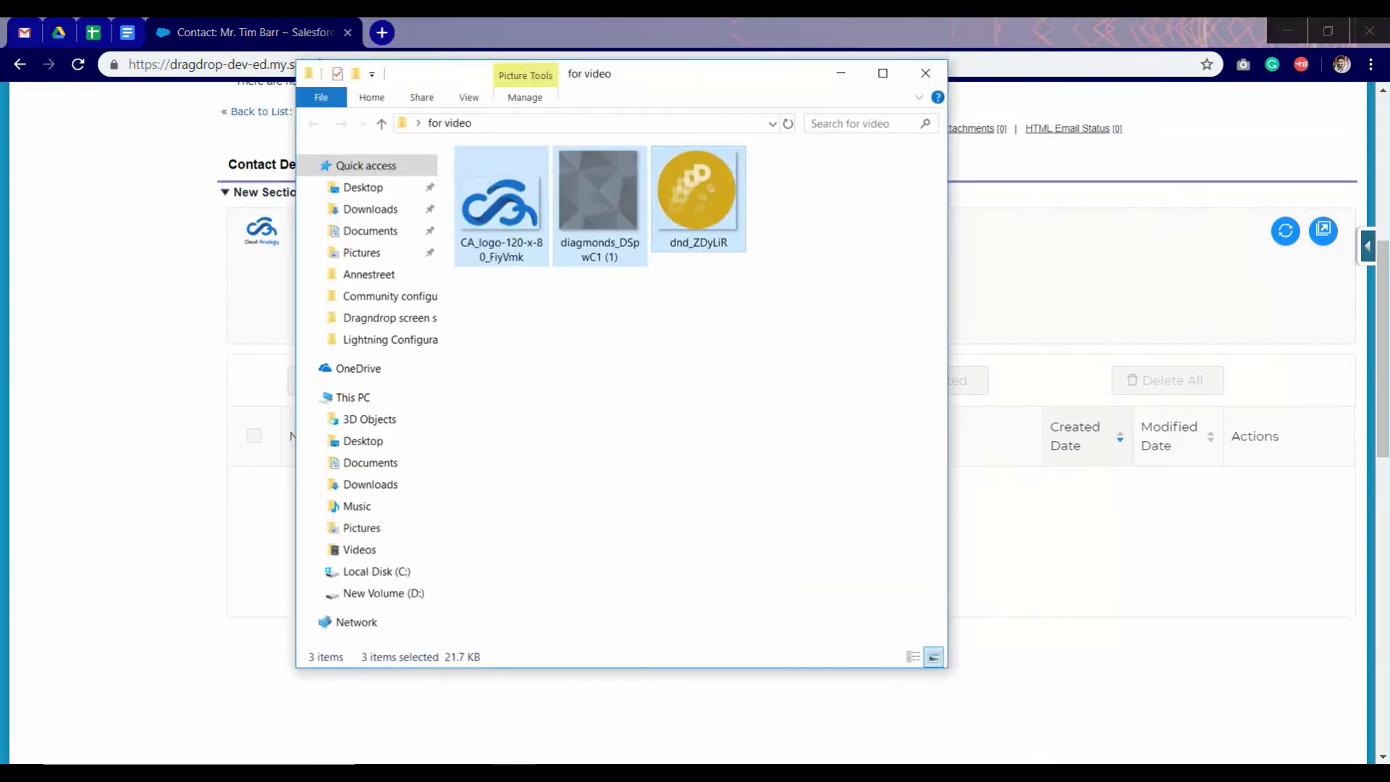
pyautogui.click(520, 773)
pyautogui.click(519, 773)
pyautogui.moveTo(672, 215); pyautogui.dragTo(628, 279)
pyautogui.click(601, 218)
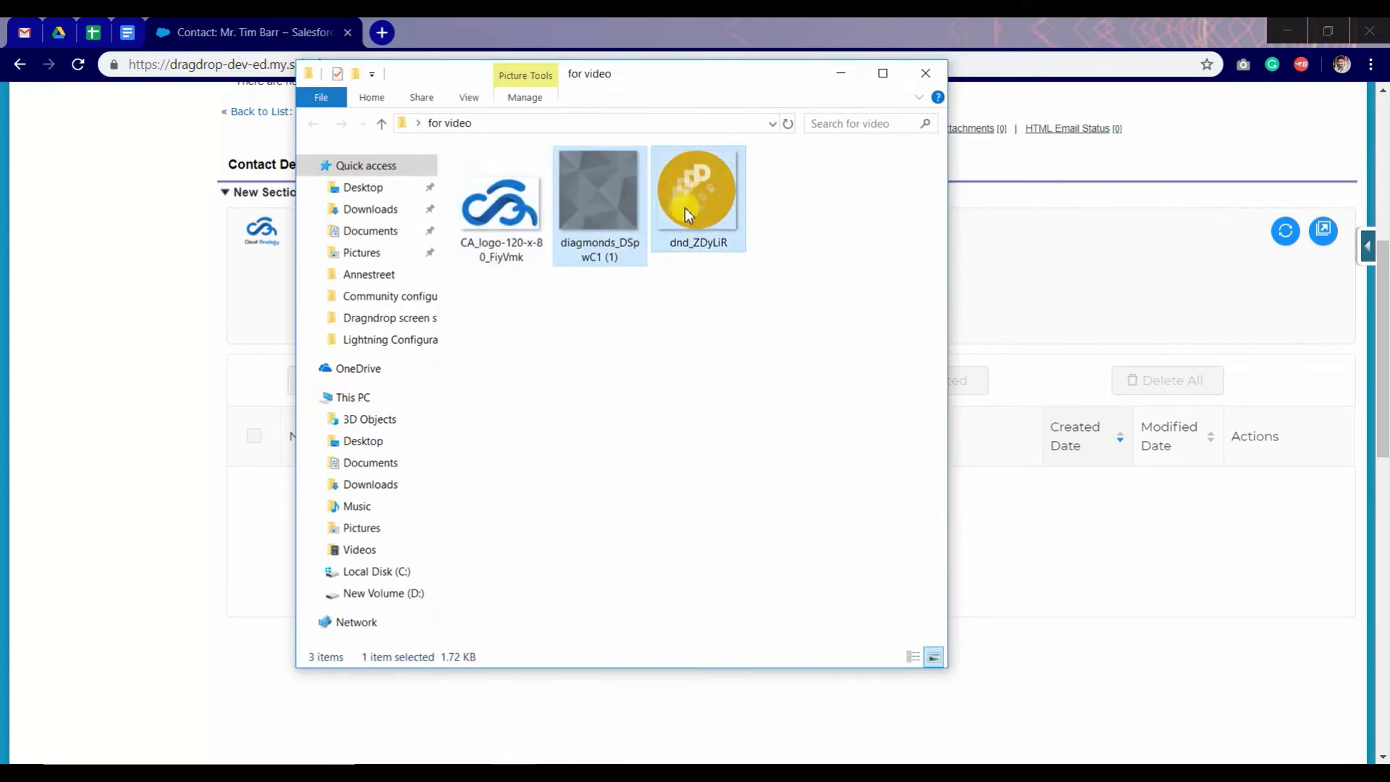
pyautogui.moveTo(986, 295); pyautogui.dragTo(1001, 298)
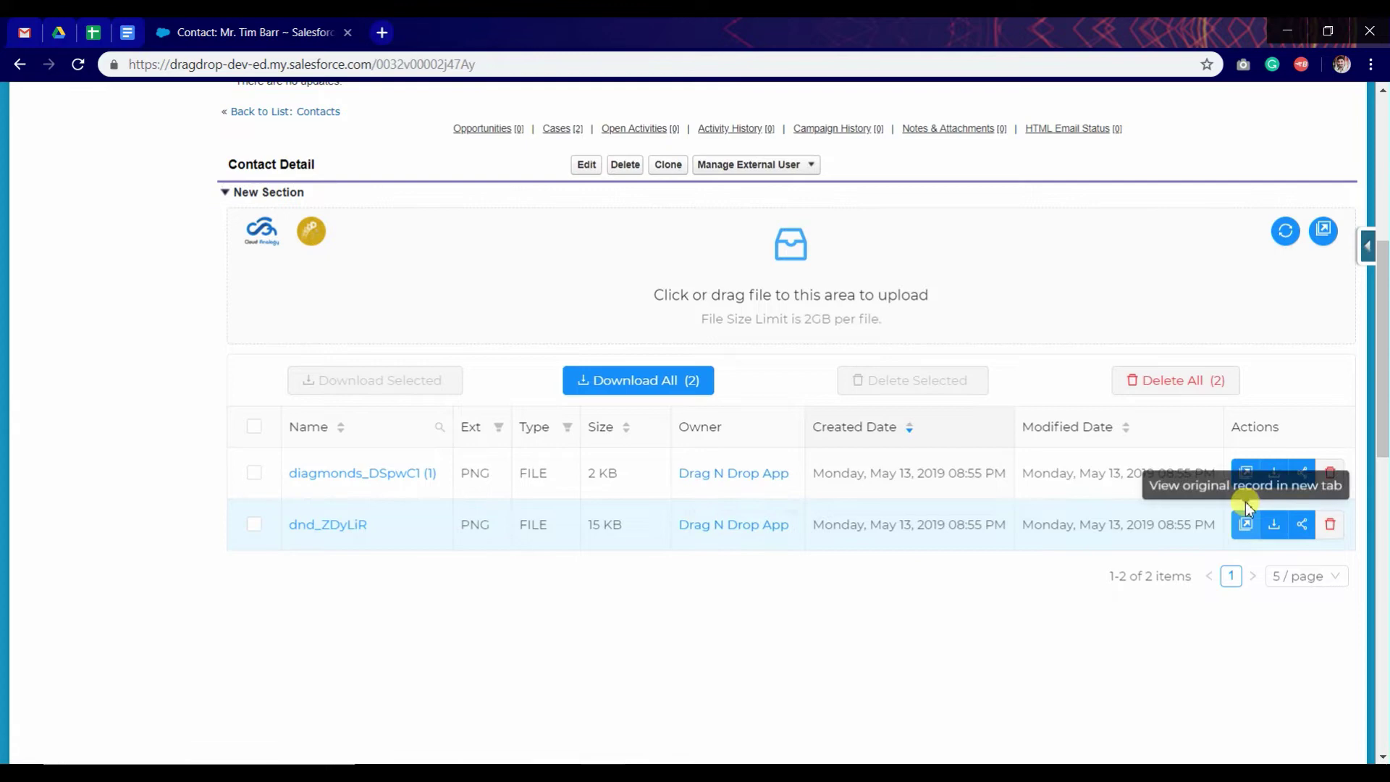
# Step: Select the diagmonds_DSpwC1 (1) row and copy its public share link to the clipboard
pyautogui.click(641, 373)
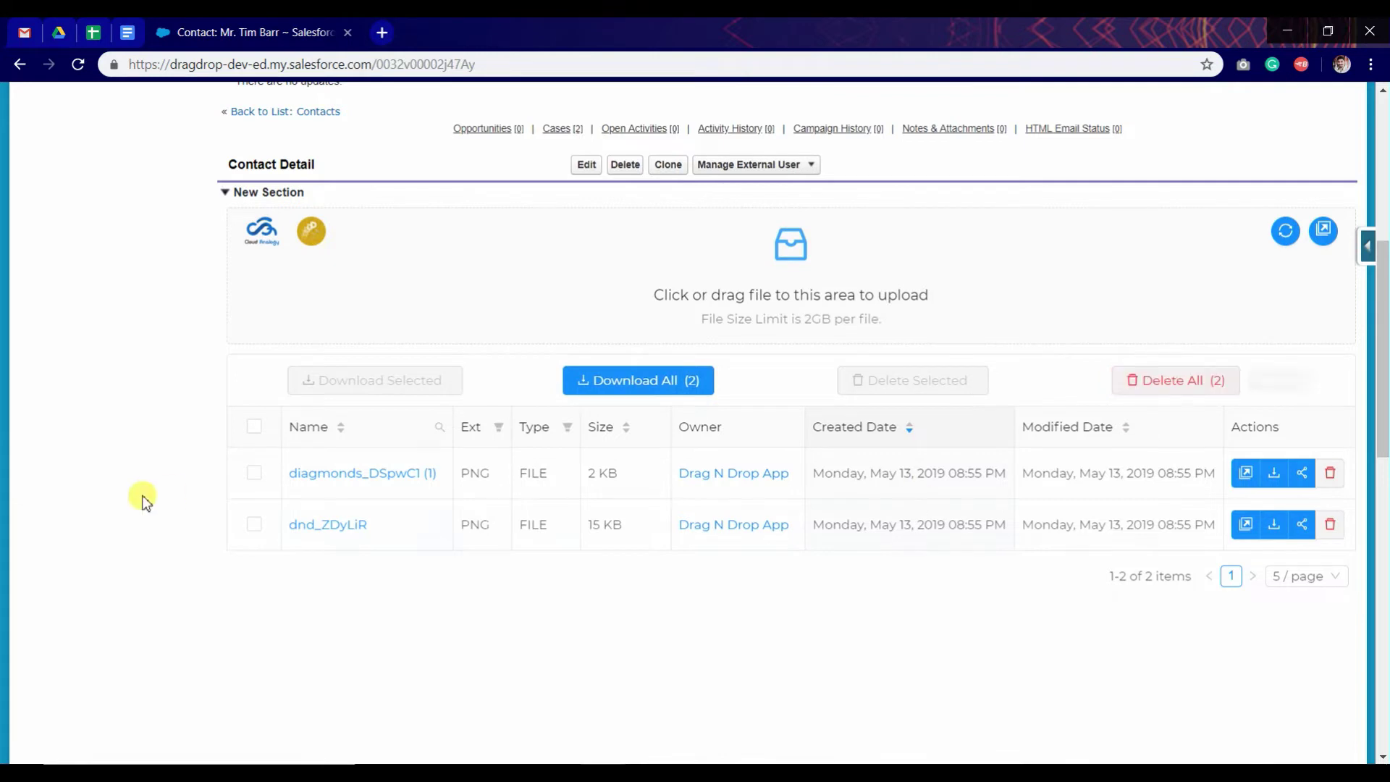
pyautogui.click(255, 475)
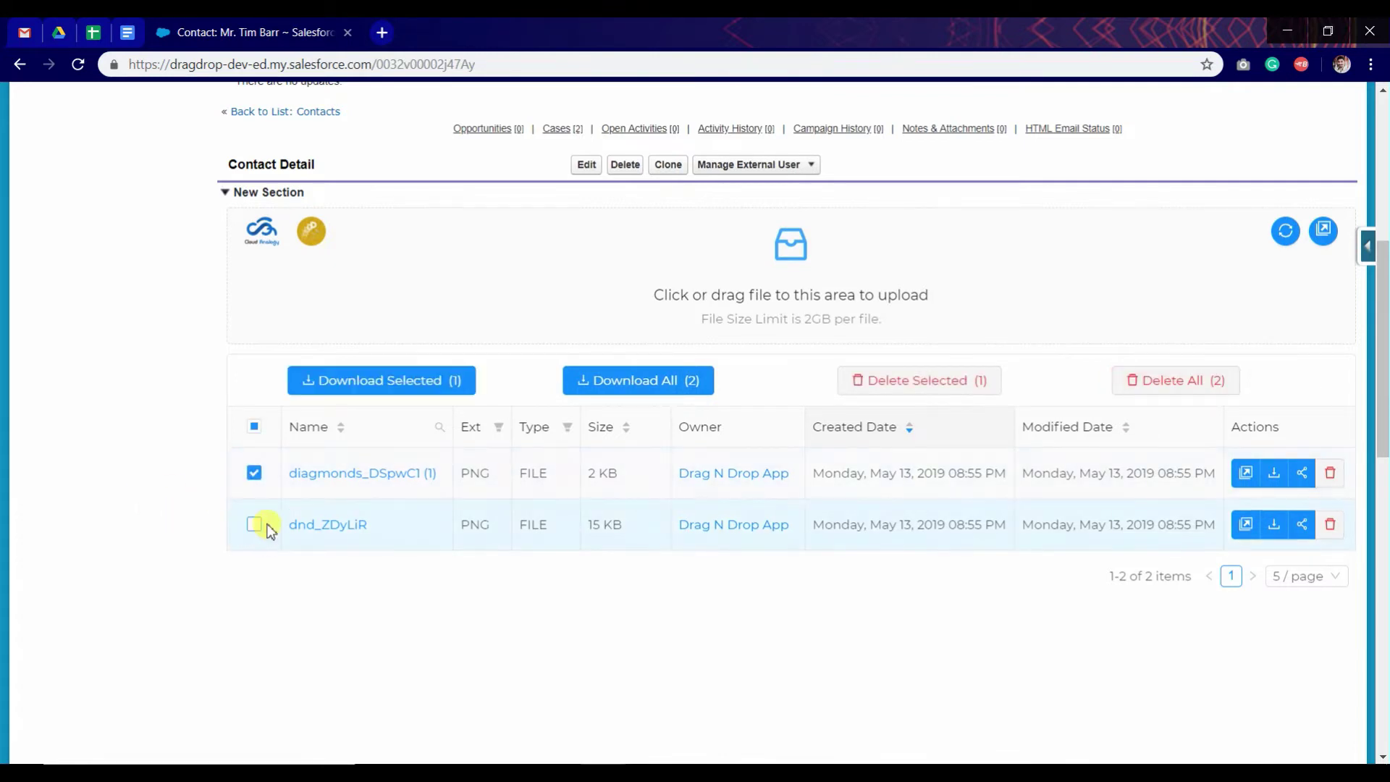
pyautogui.click(934, 375)
pyautogui.click(1301, 478)
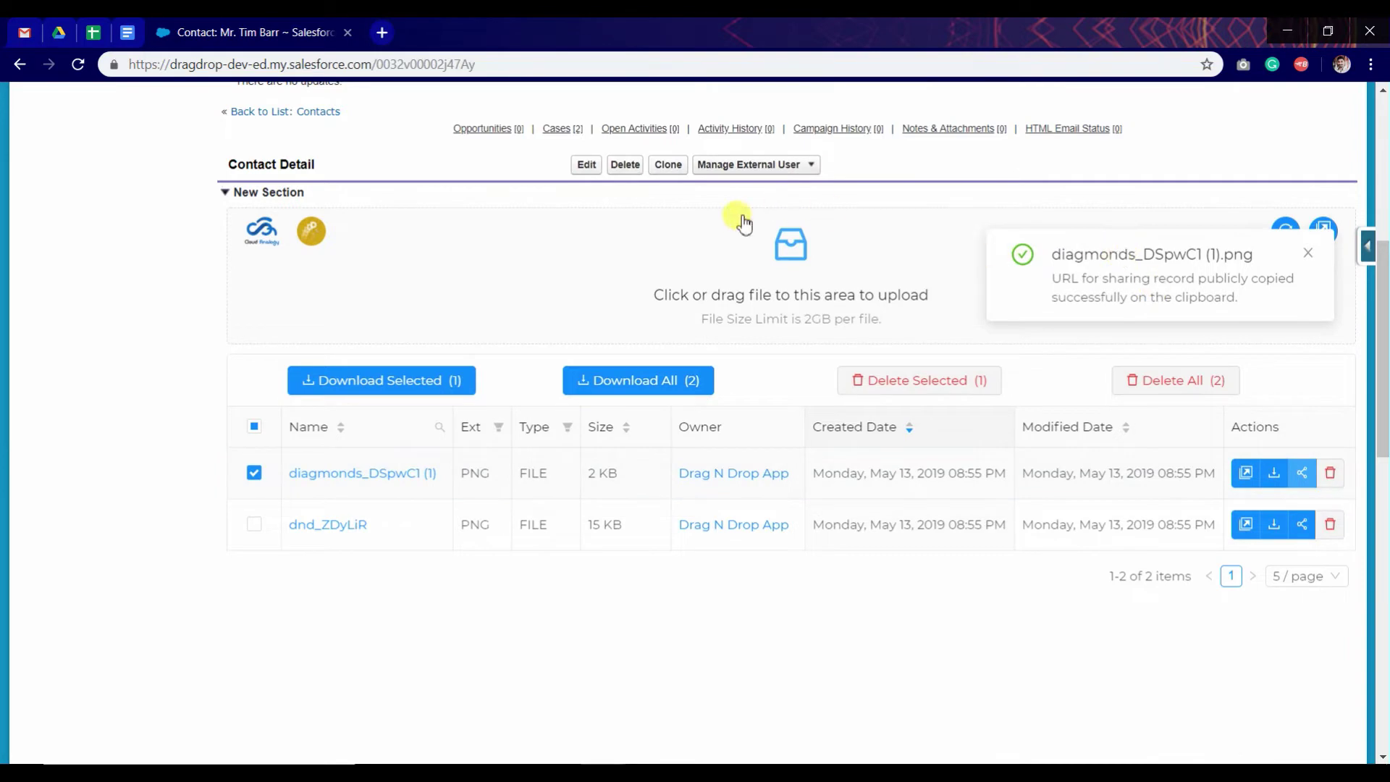
pyautogui.click(383, 32)
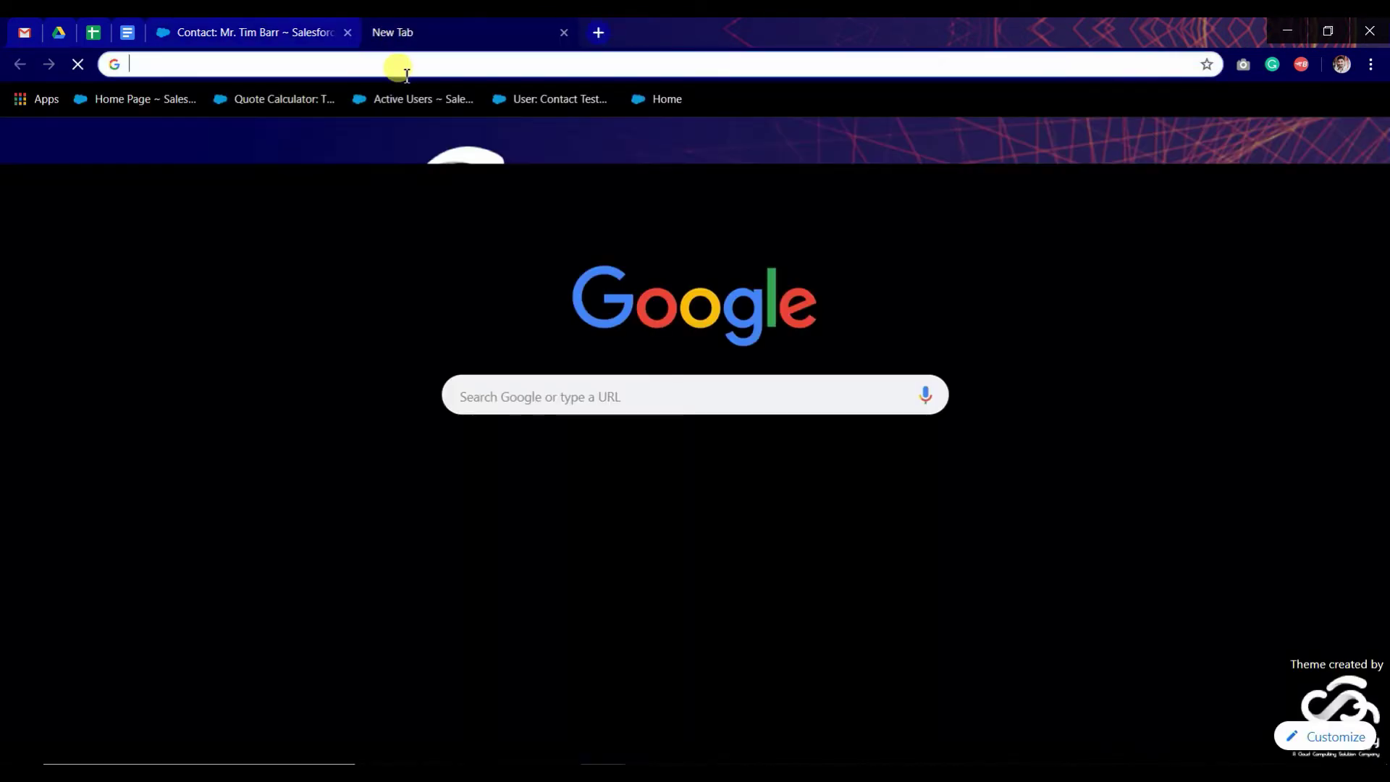
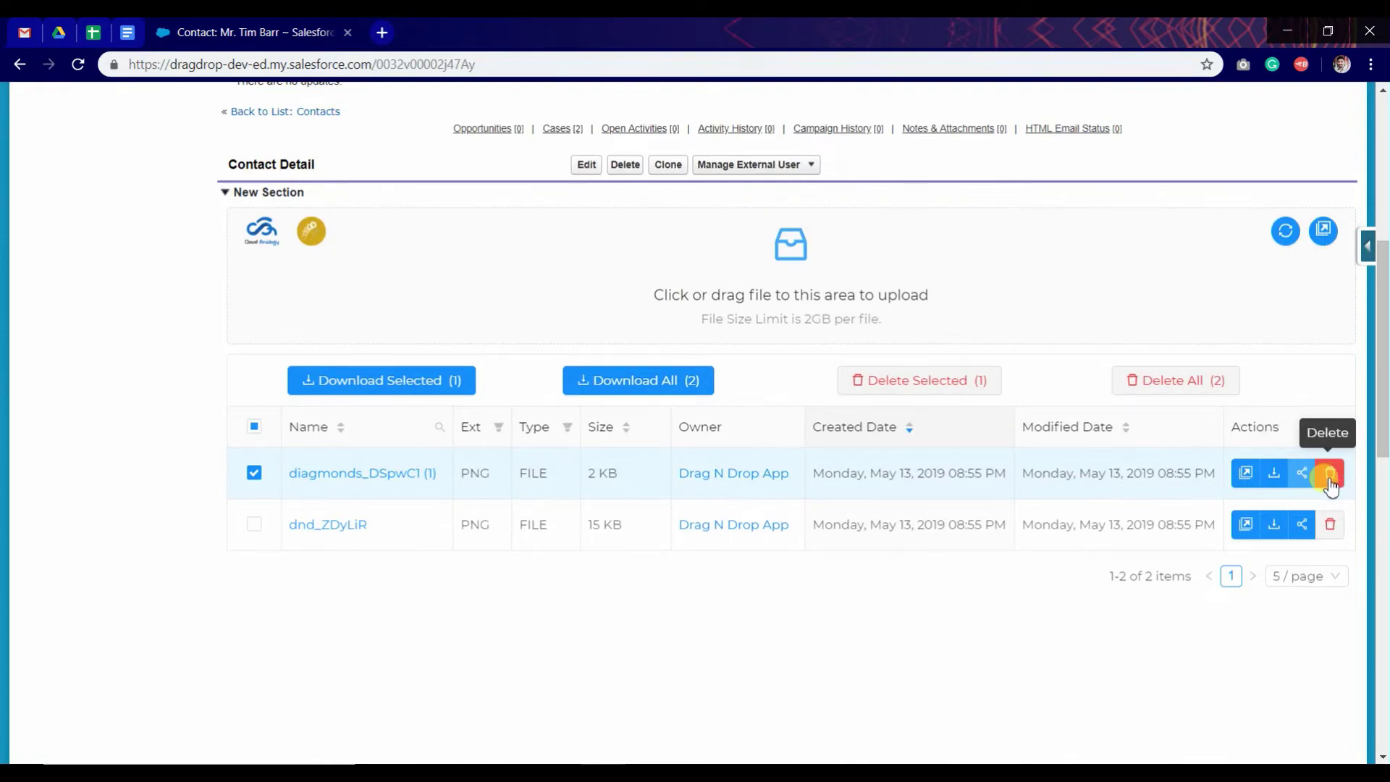
# Step: Delete diagmonds_DSpwC1 (1) from the file table and close the dnd_ZDyLiR file tab
pyautogui.click(298, 487)
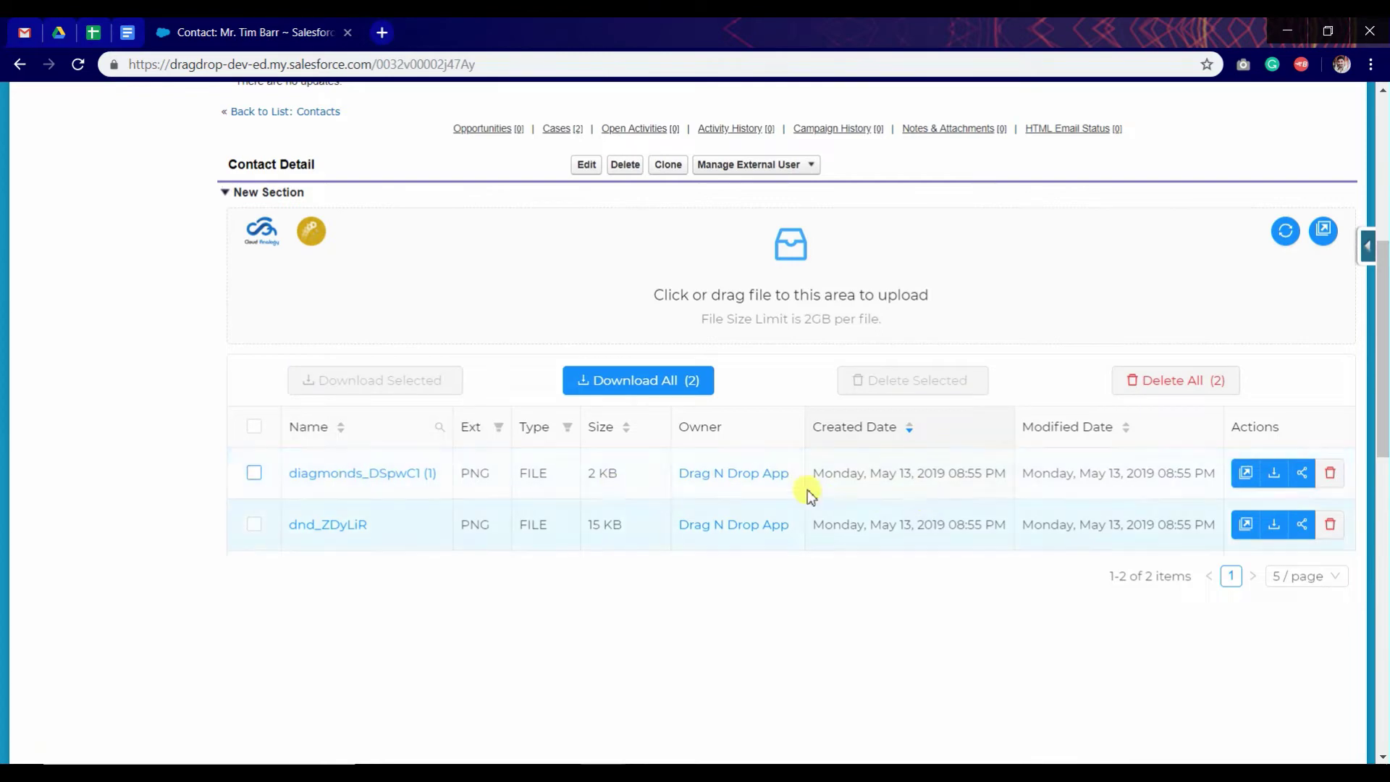
pyautogui.click(1330, 474)
pyautogui.click(1321, 419)
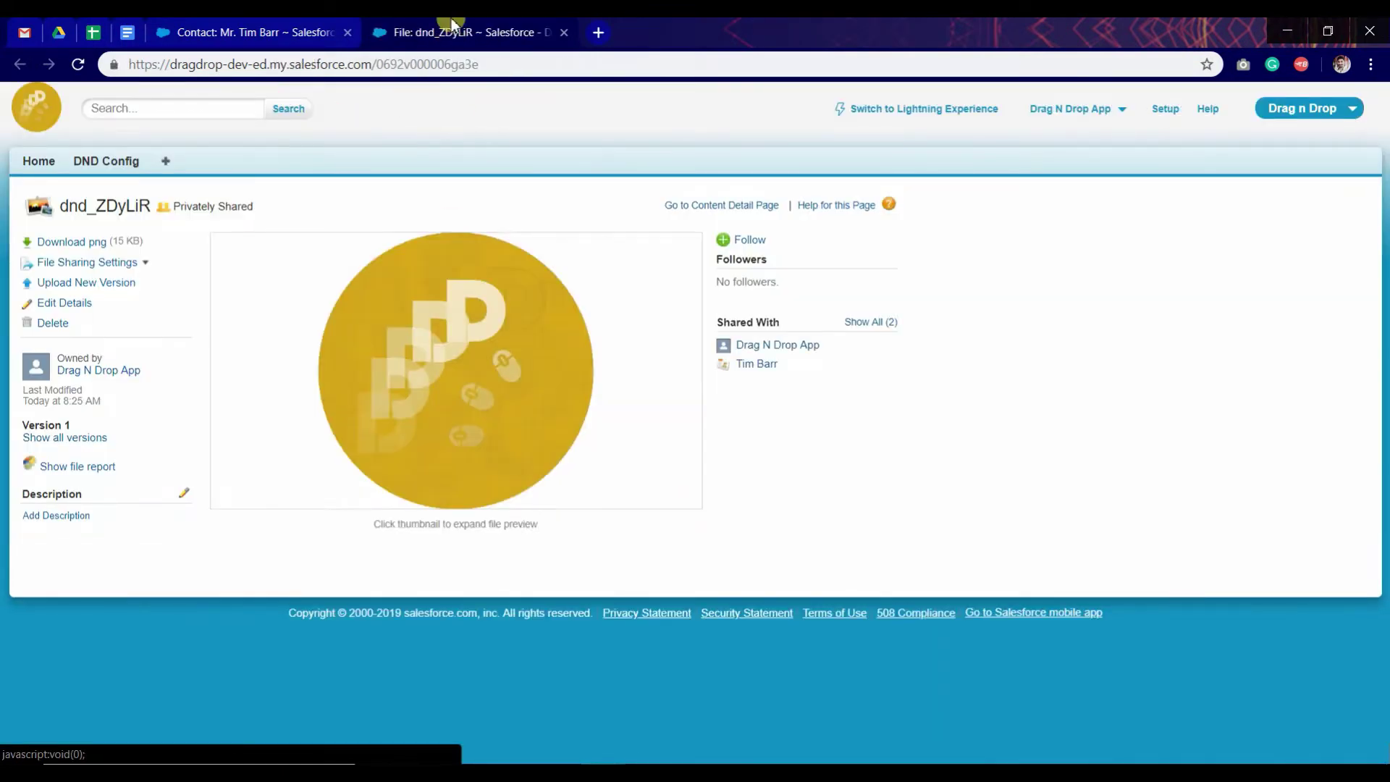
pyautogui.click(564, 32)
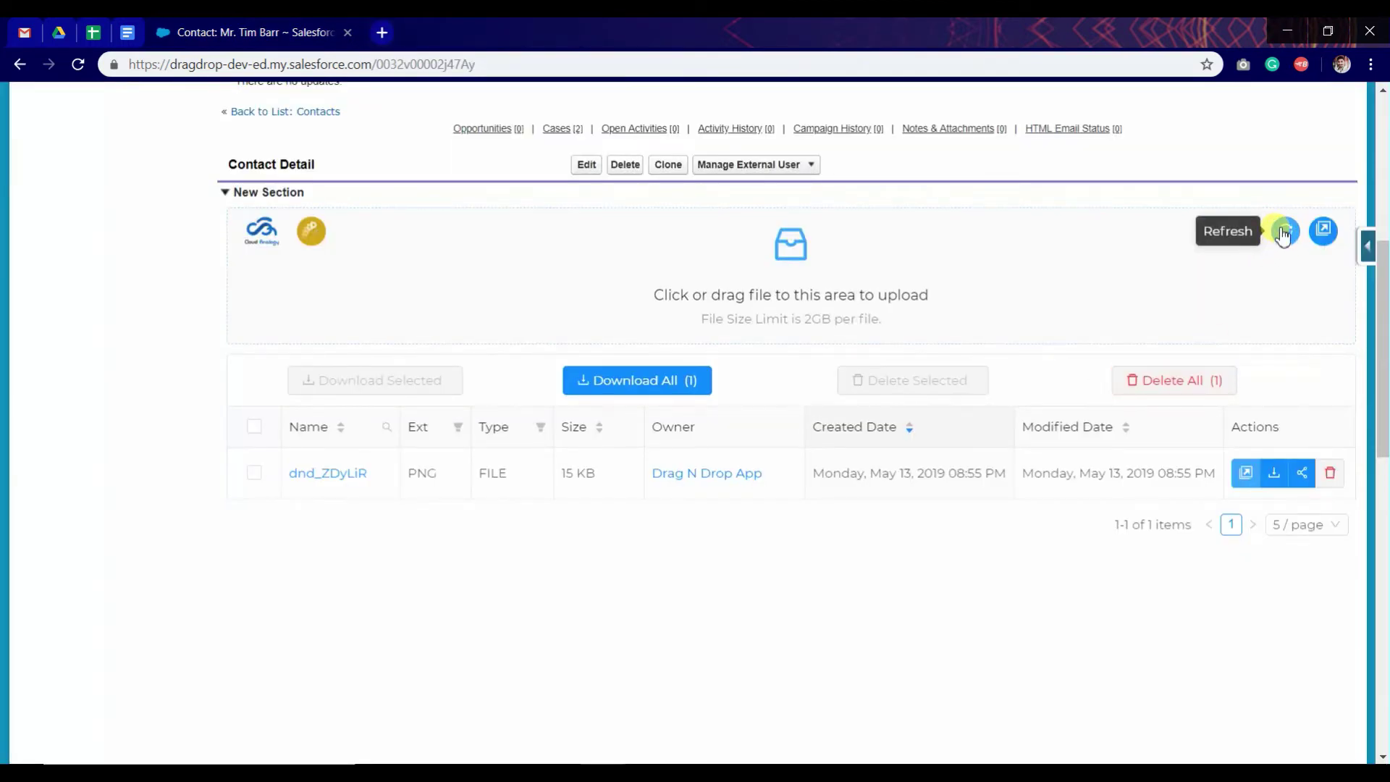
# Step: Refresh the file list, open the standalone Drag n Drop tab, then return to the contact record
pyautogui.click(1284, 232)
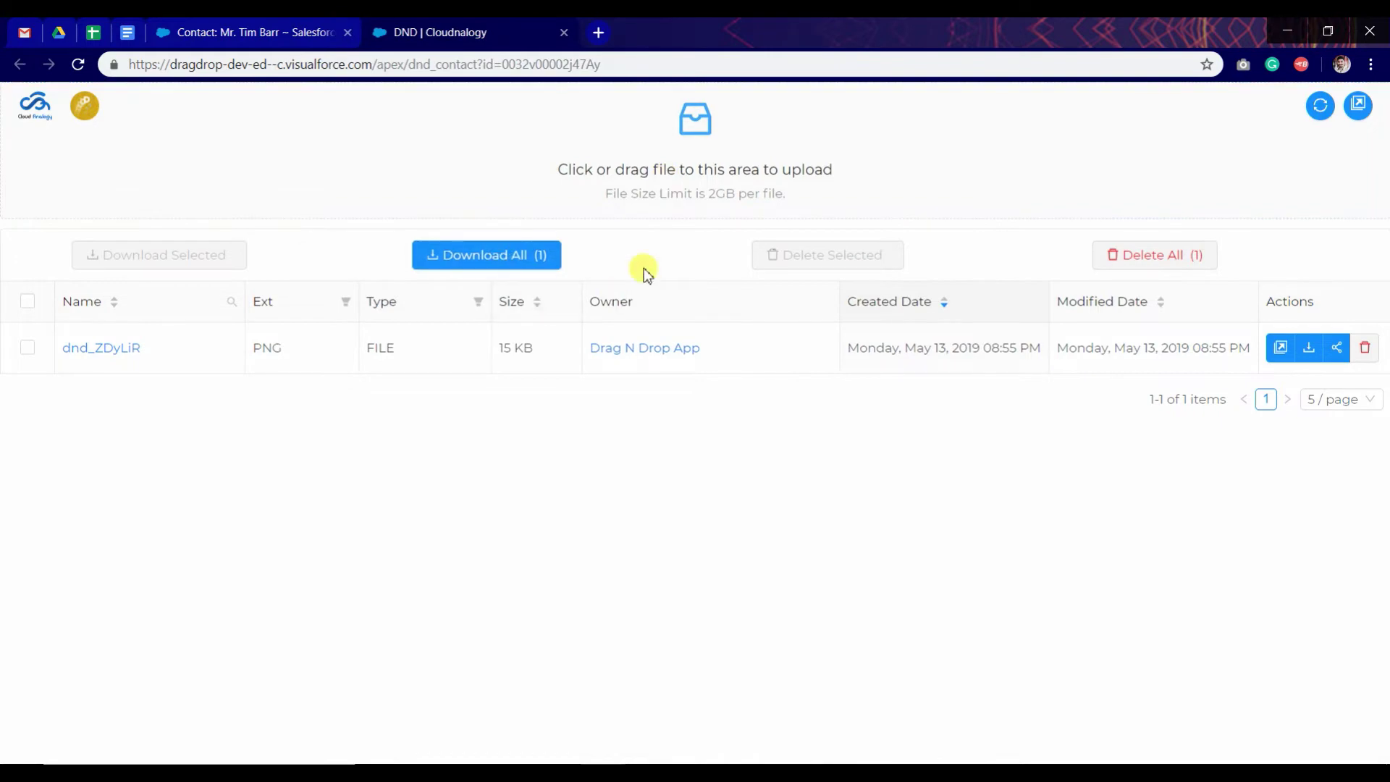
pyautogui.click(265, 29)
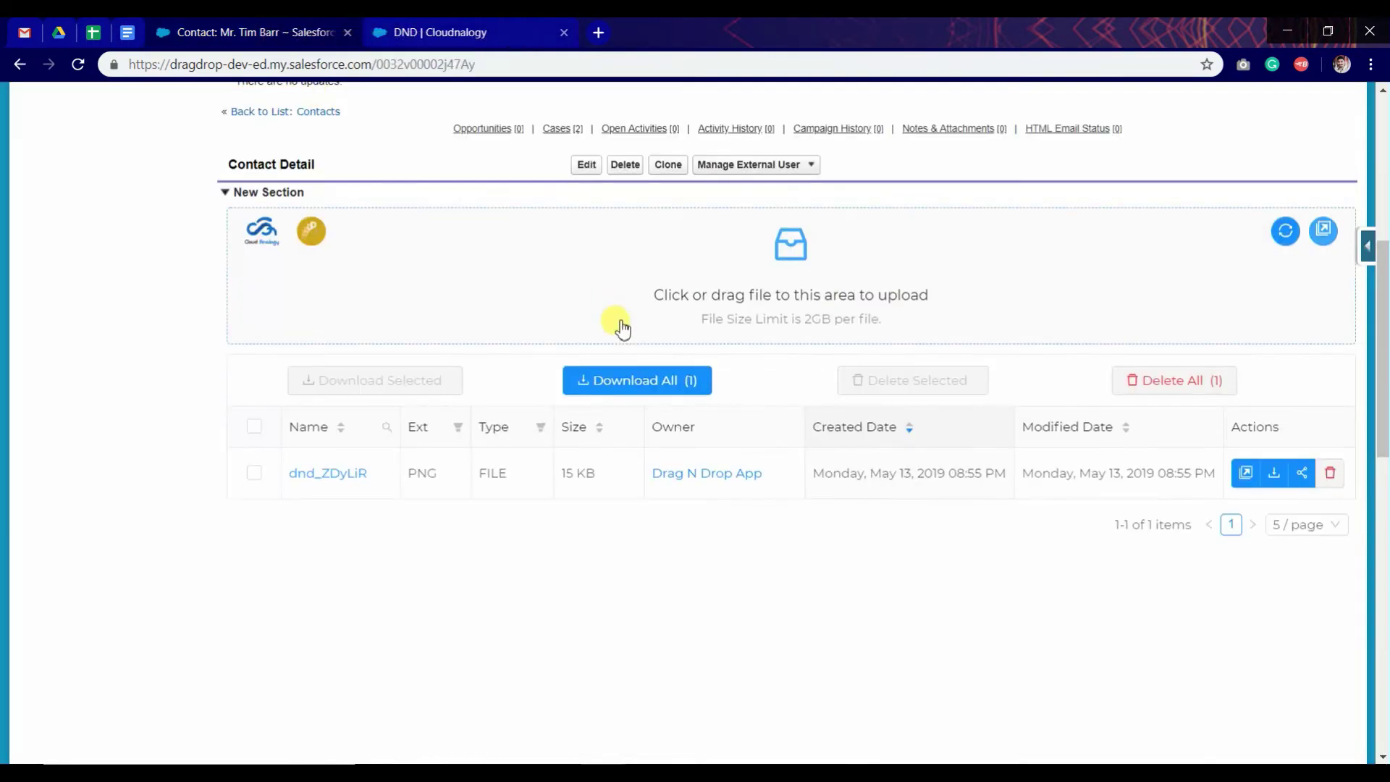
pyautogui.scroll(2, 674, 333)
pyautogui.scroll(5, 724, 346)
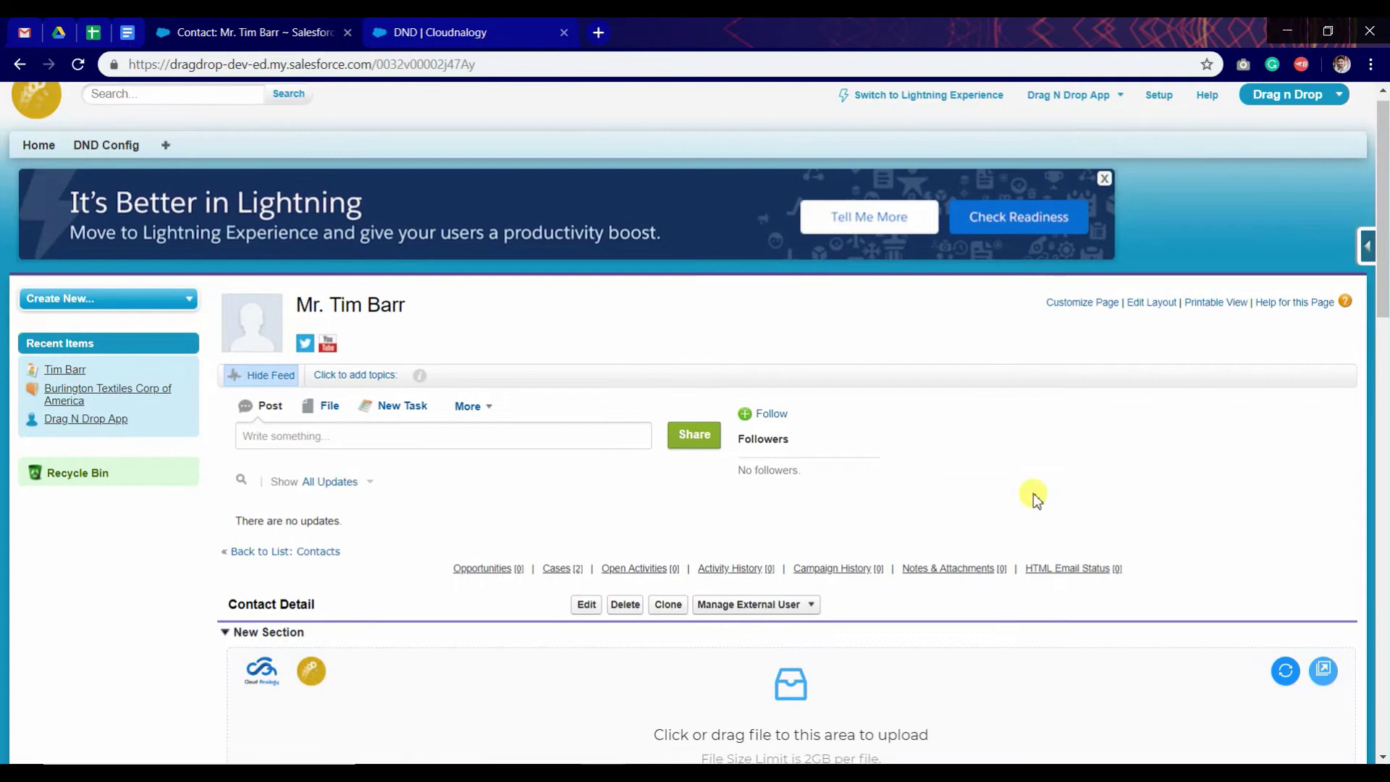
pyautogui.scroll(-4, 892, 415)
pyautogui.scroll(-3, 802, 557)
pyautogui.scroll(6, 942, 492)
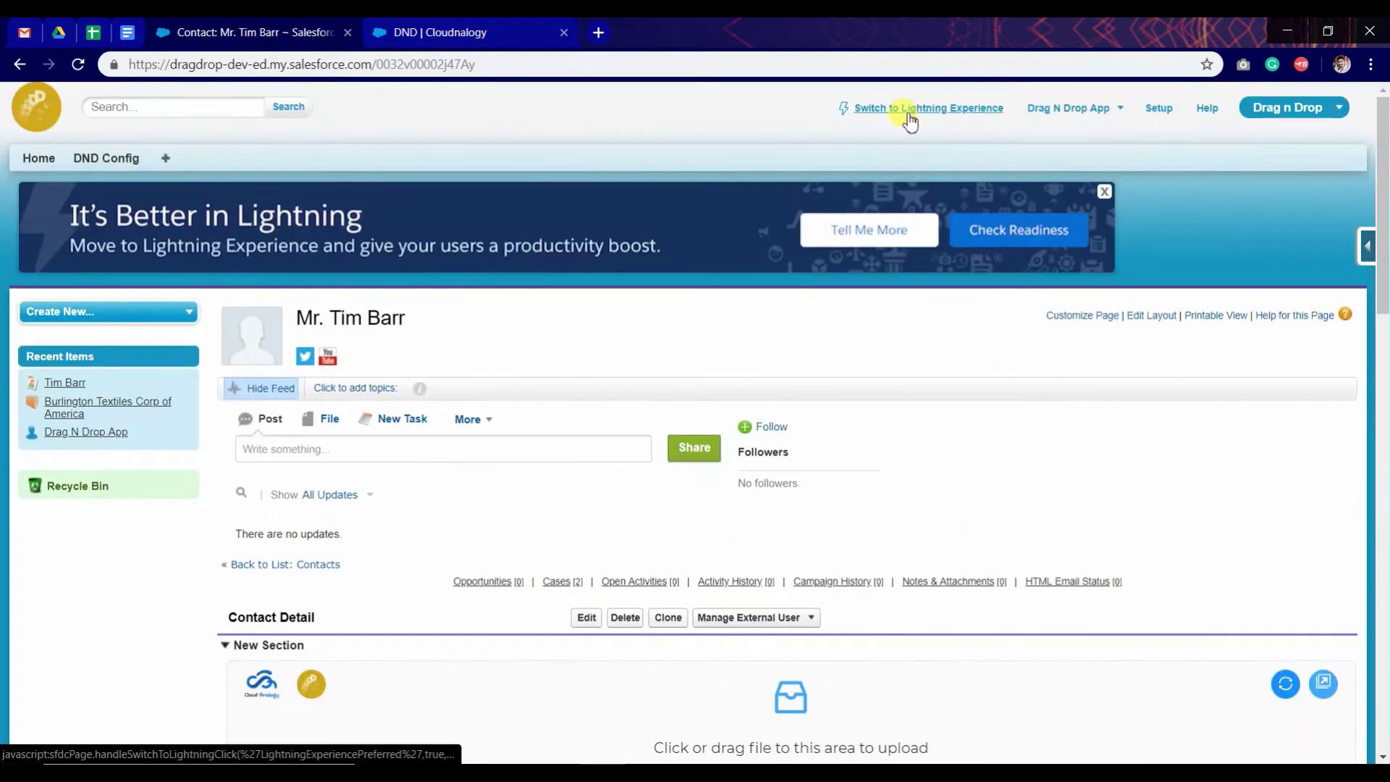
# Step: Switch to Lightning Experience and enable Drag n Drop for Opportunity in DND Configuration
pyautogui.click(905, 118)
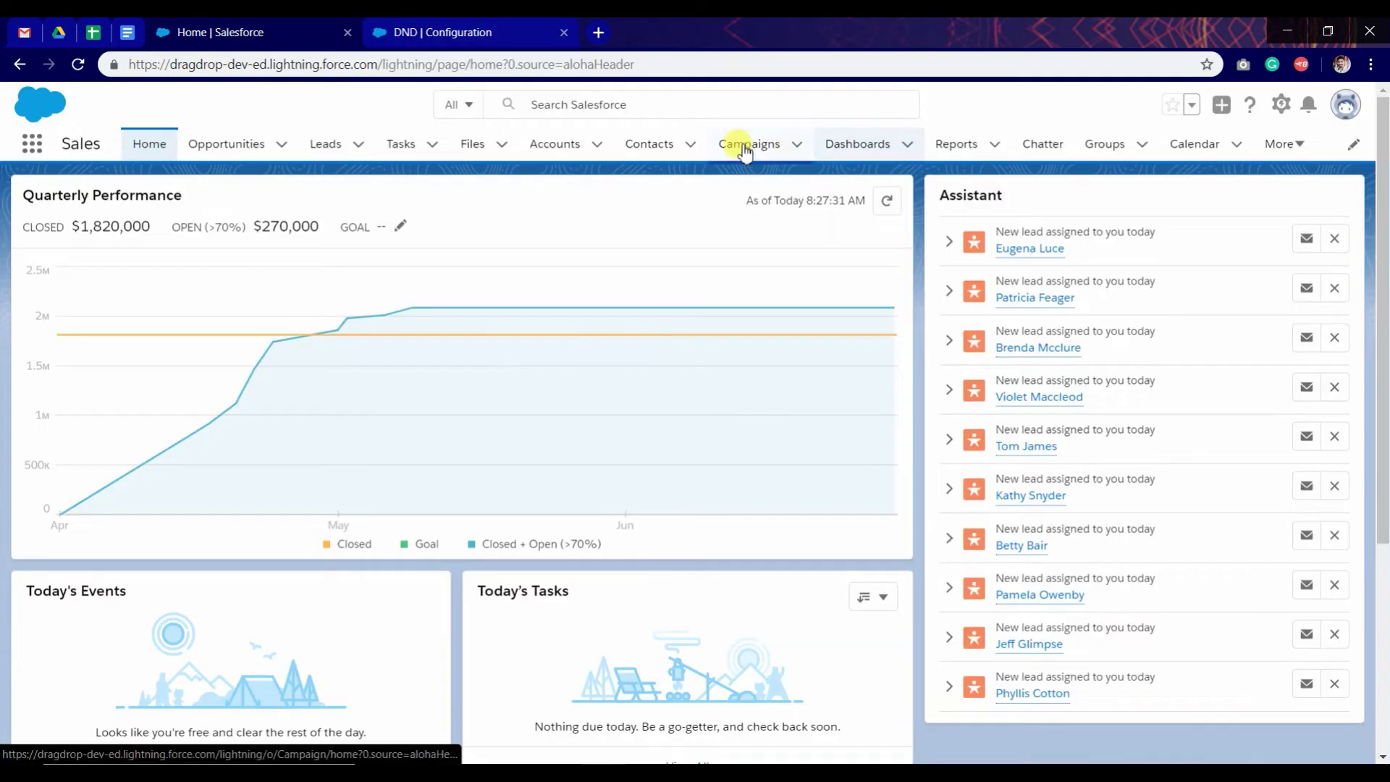
pyautogui.click(434, 32)
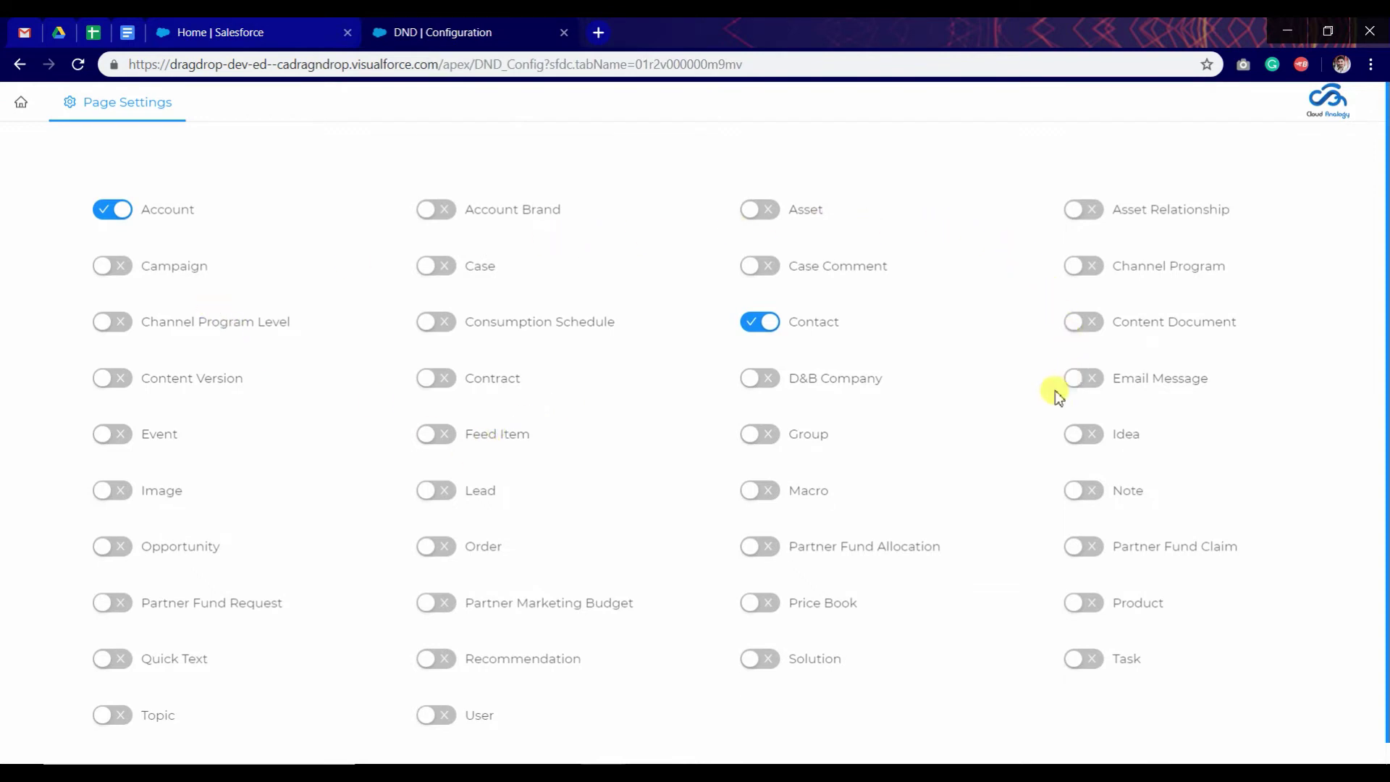
pyautogui.click(117, 548)
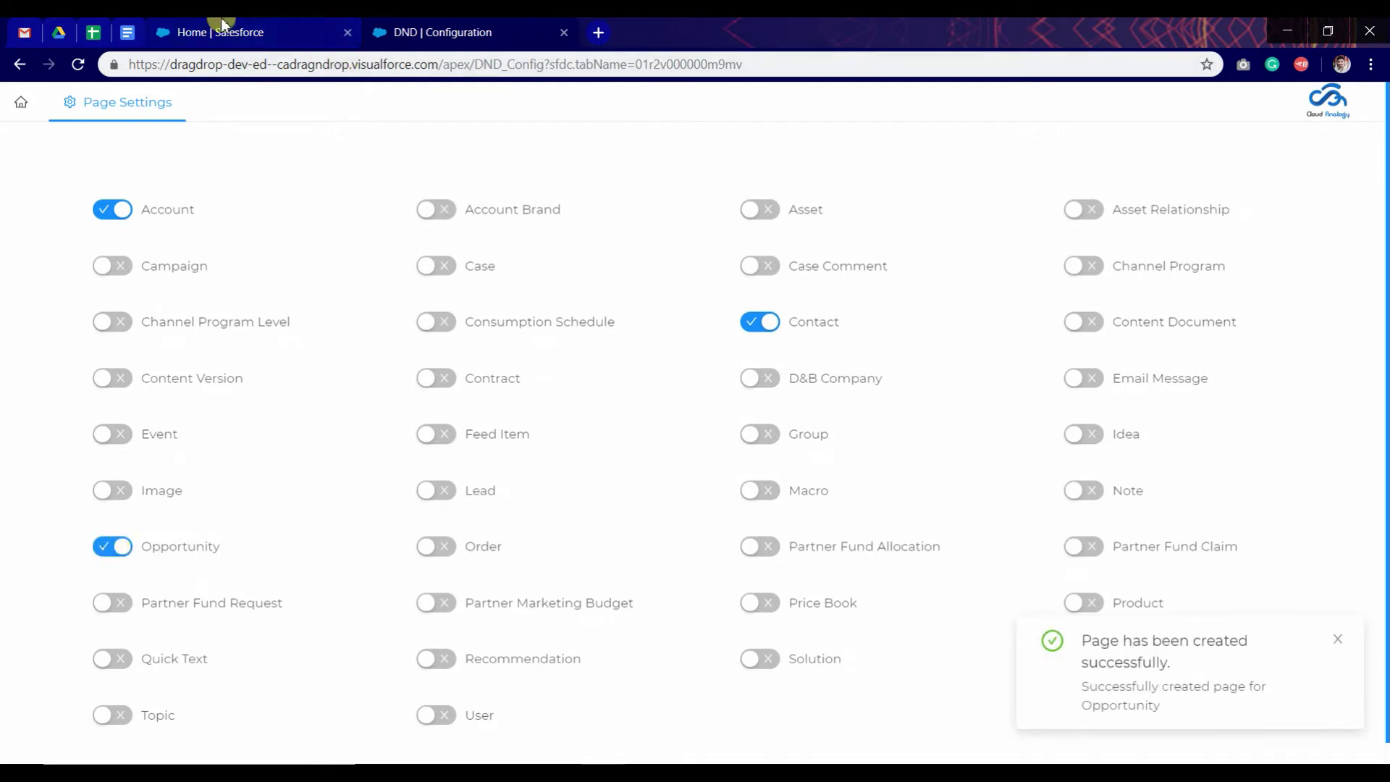
# Step: Open the Burlington Textiles Weaving Plant Generator opportunity and start editing its record page
pyautogui.click(271, 31)
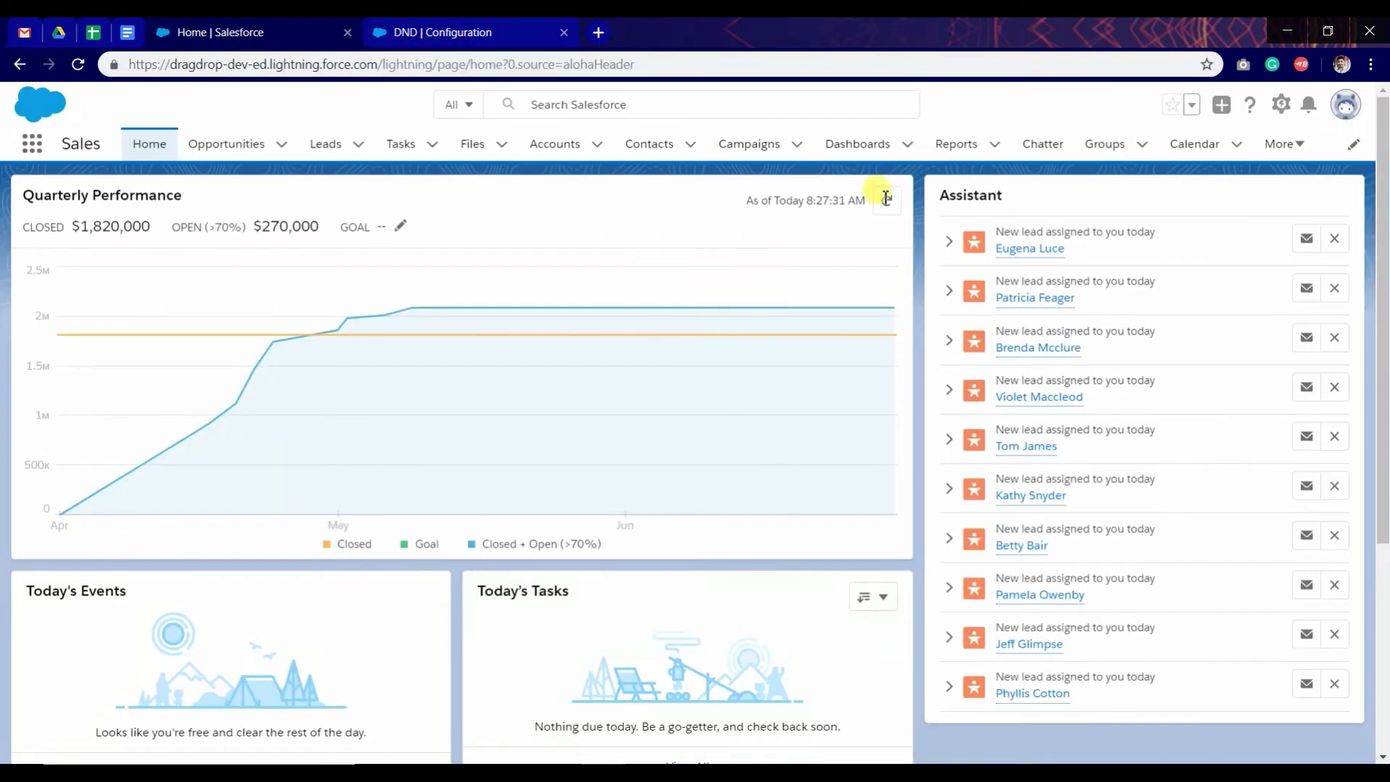
pyautogui.click(231, 145)
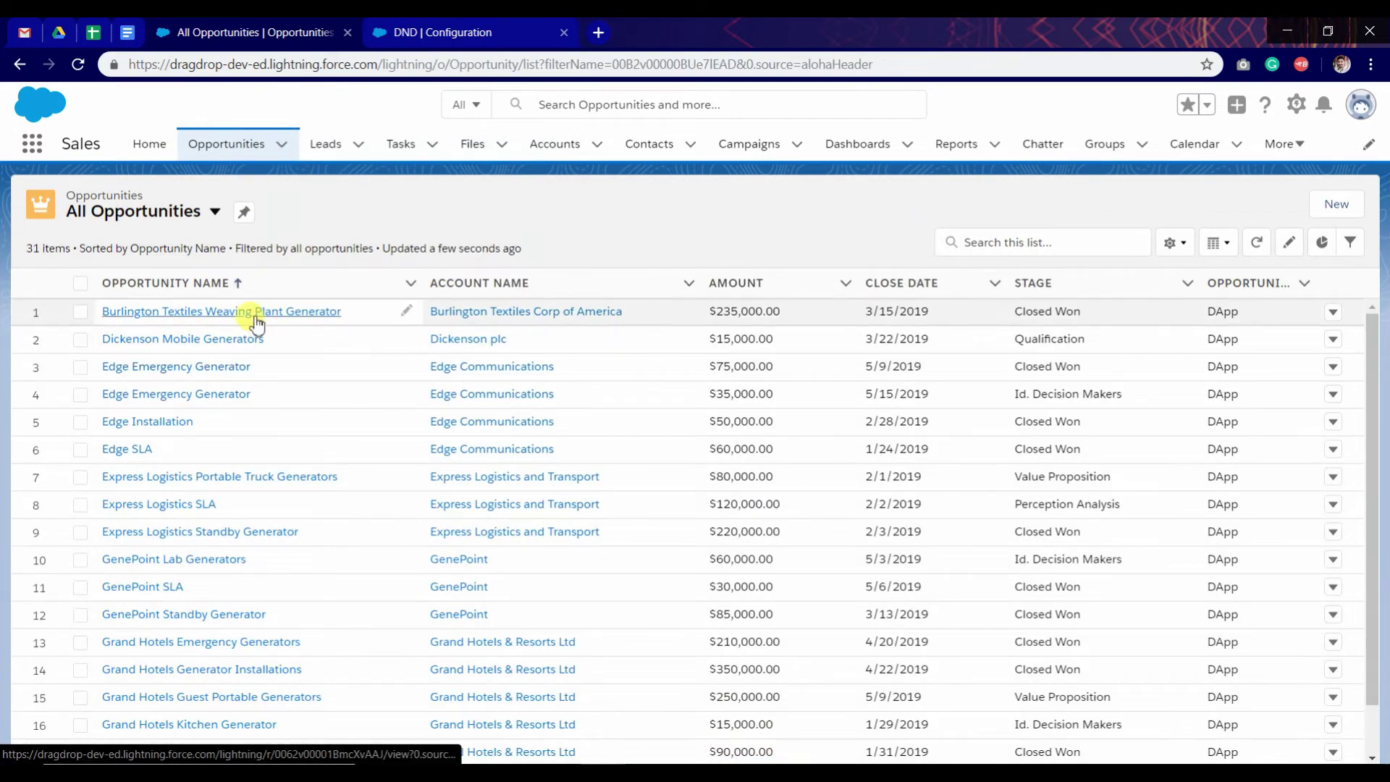
pyautogui.click(1296, 104)
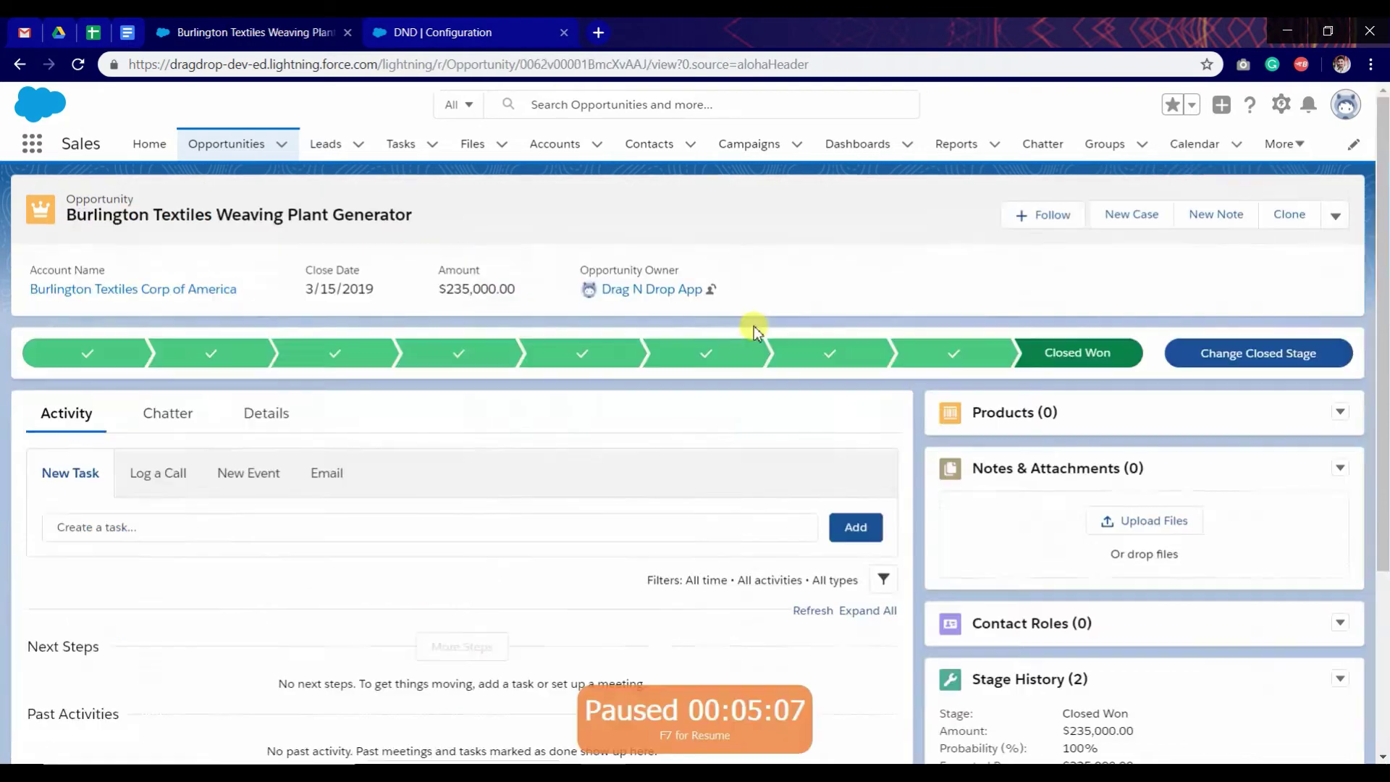
pyautogui.click(1282, 104)
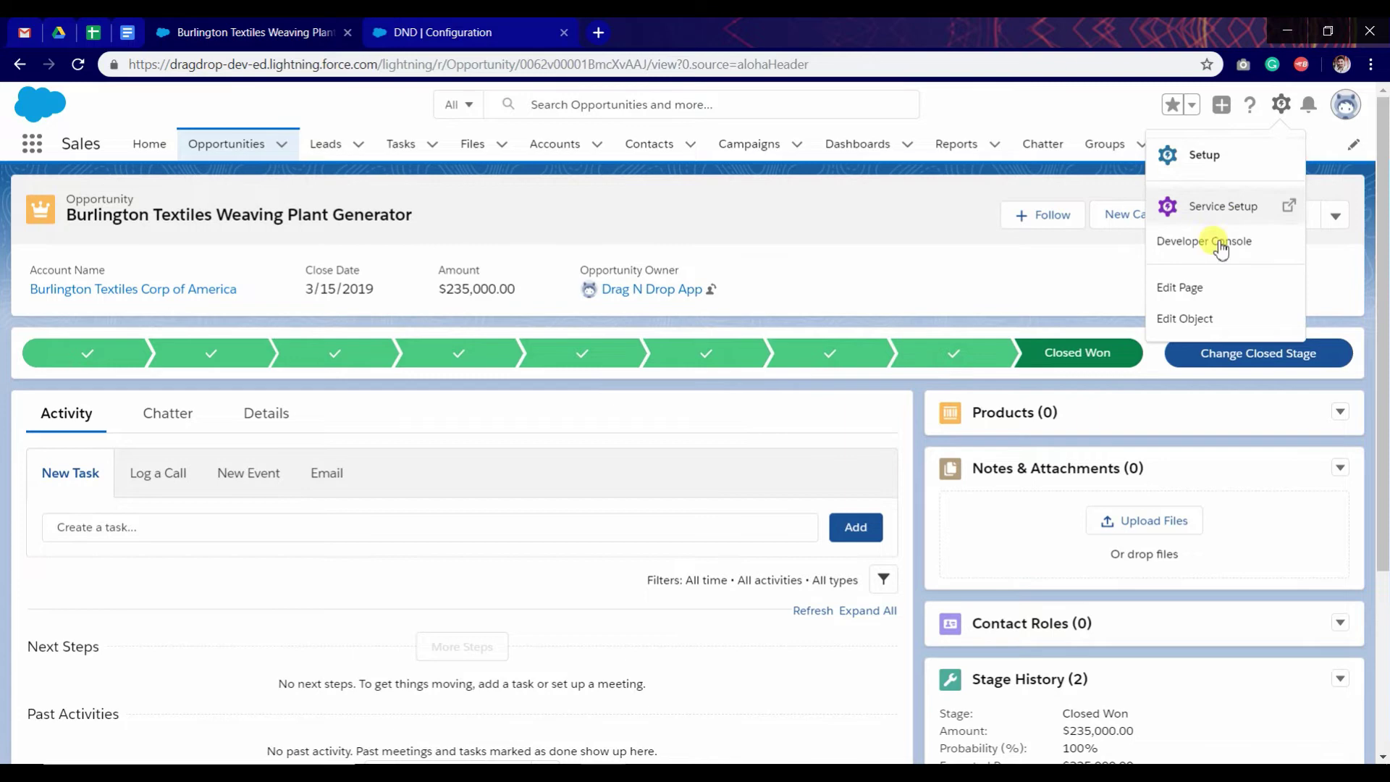
pyautogui.click(1191, 288)
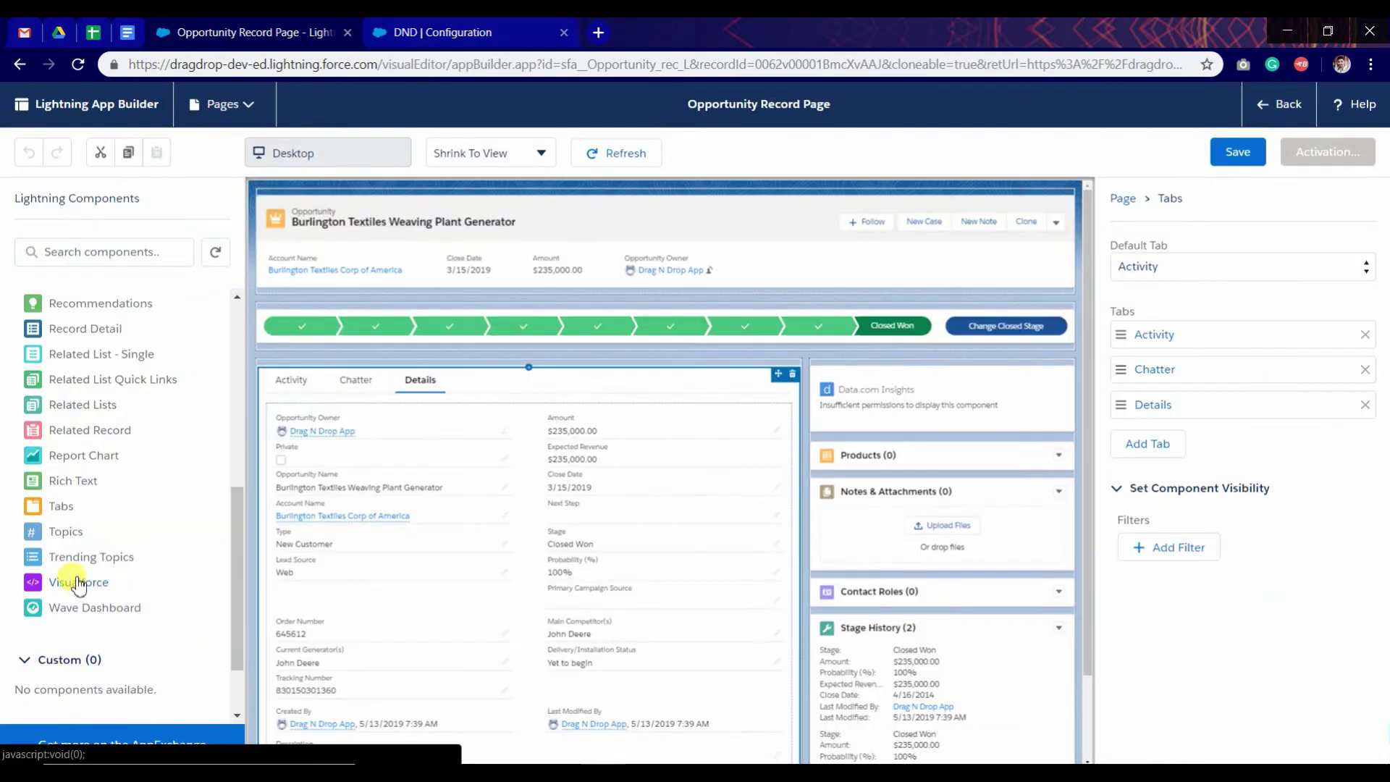
# Step: Place a DND Visualforce component on the Details tab with height 650
pyautogui.moveTo(80, 584); pyautogui.dragTo(433, 417)
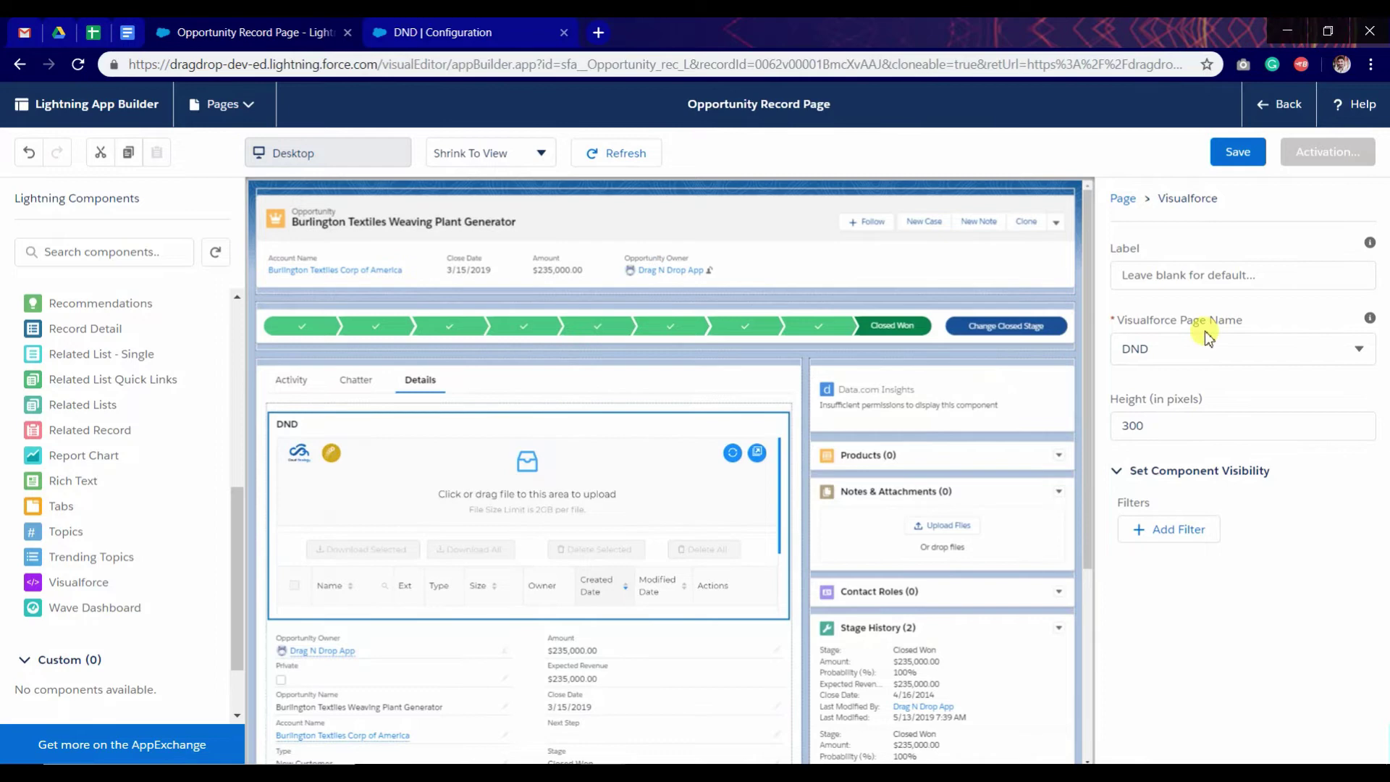
pyautogui.click(1133, 426)
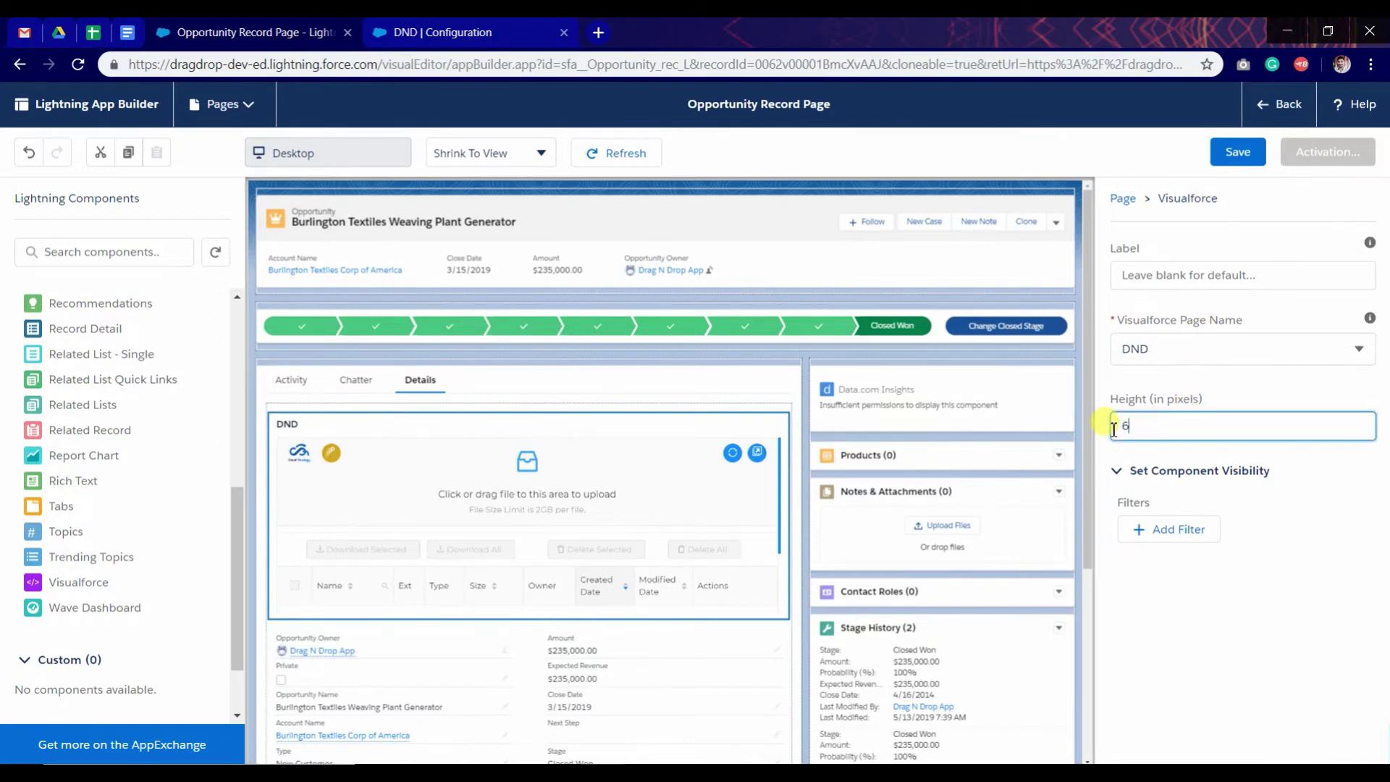
pyautogui.write('650')
# Step: Save the record page and activate it as the org default
pyautogui.click(1222, 159)
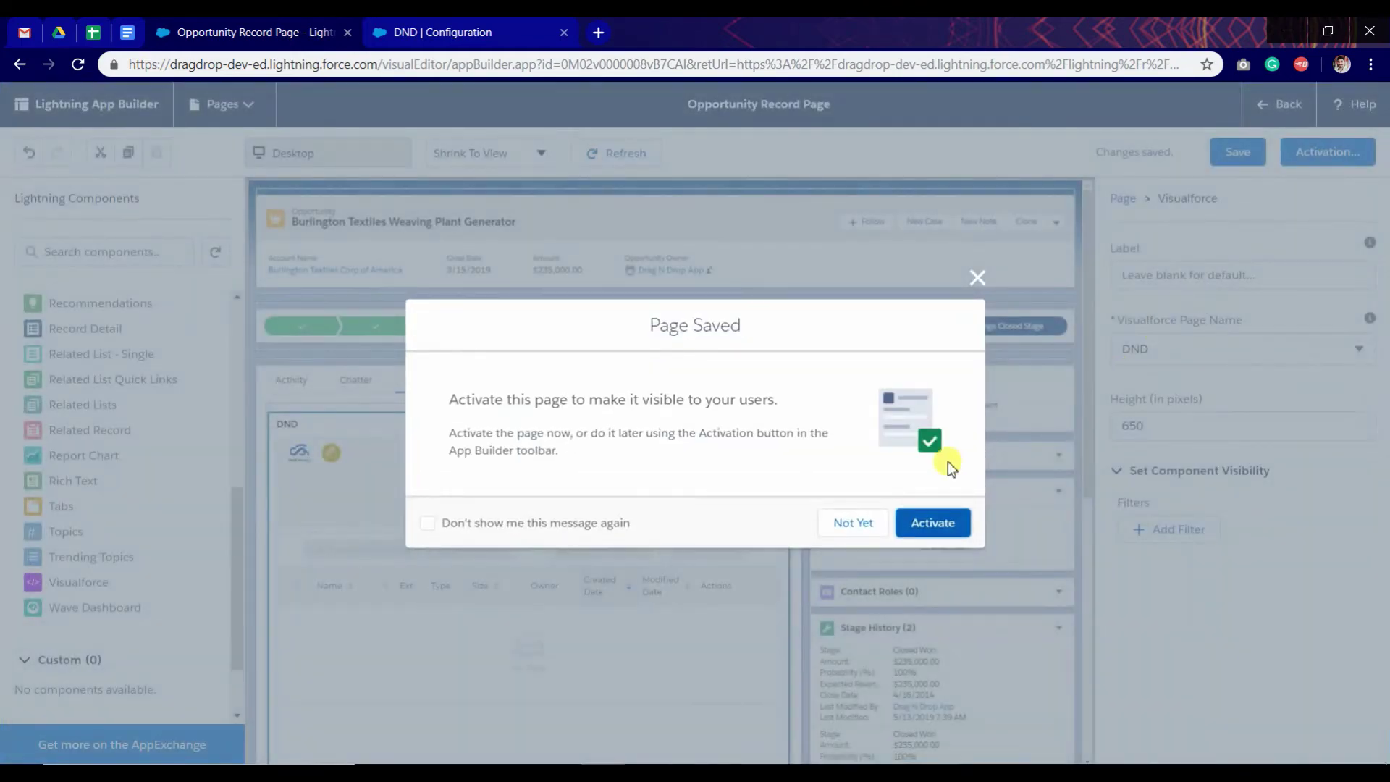
pyautogui.click(927, 520)
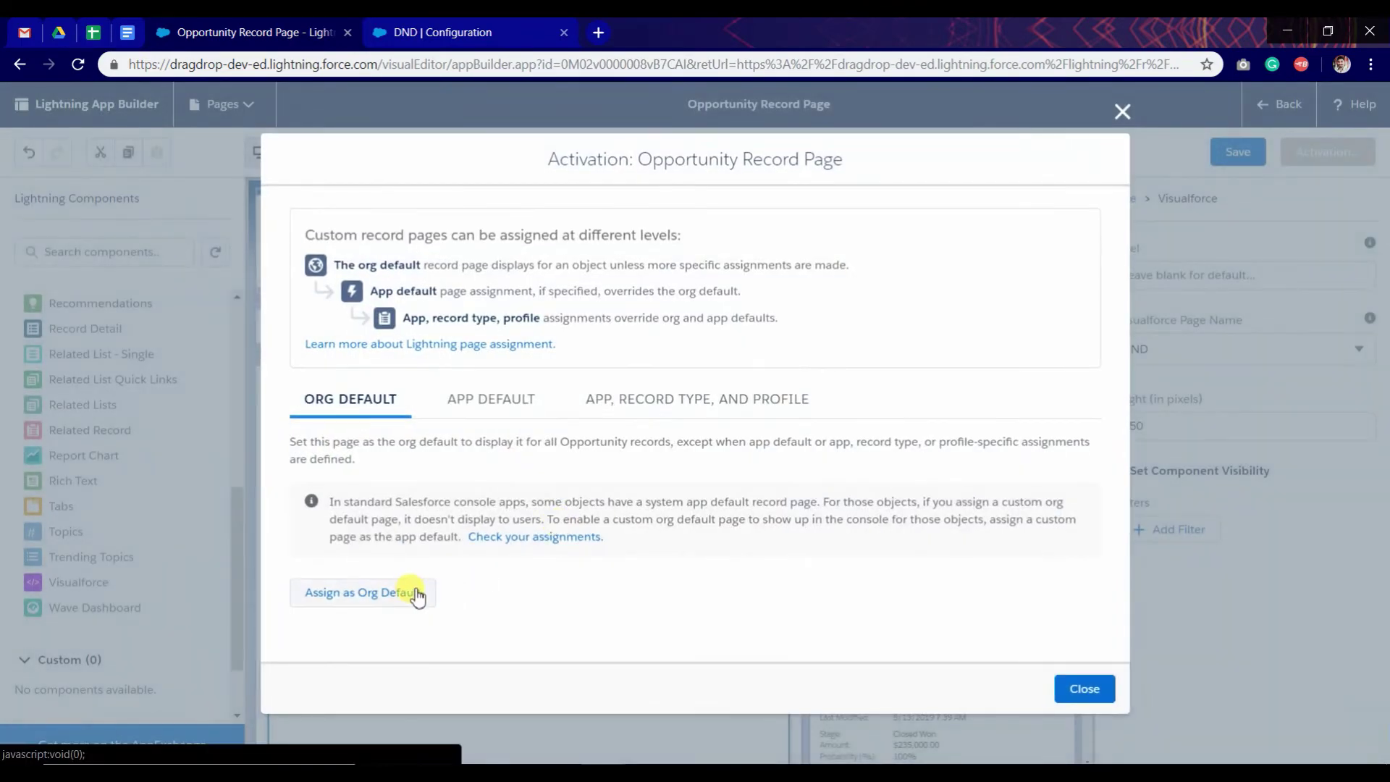
pyautogui.click(410, 596)
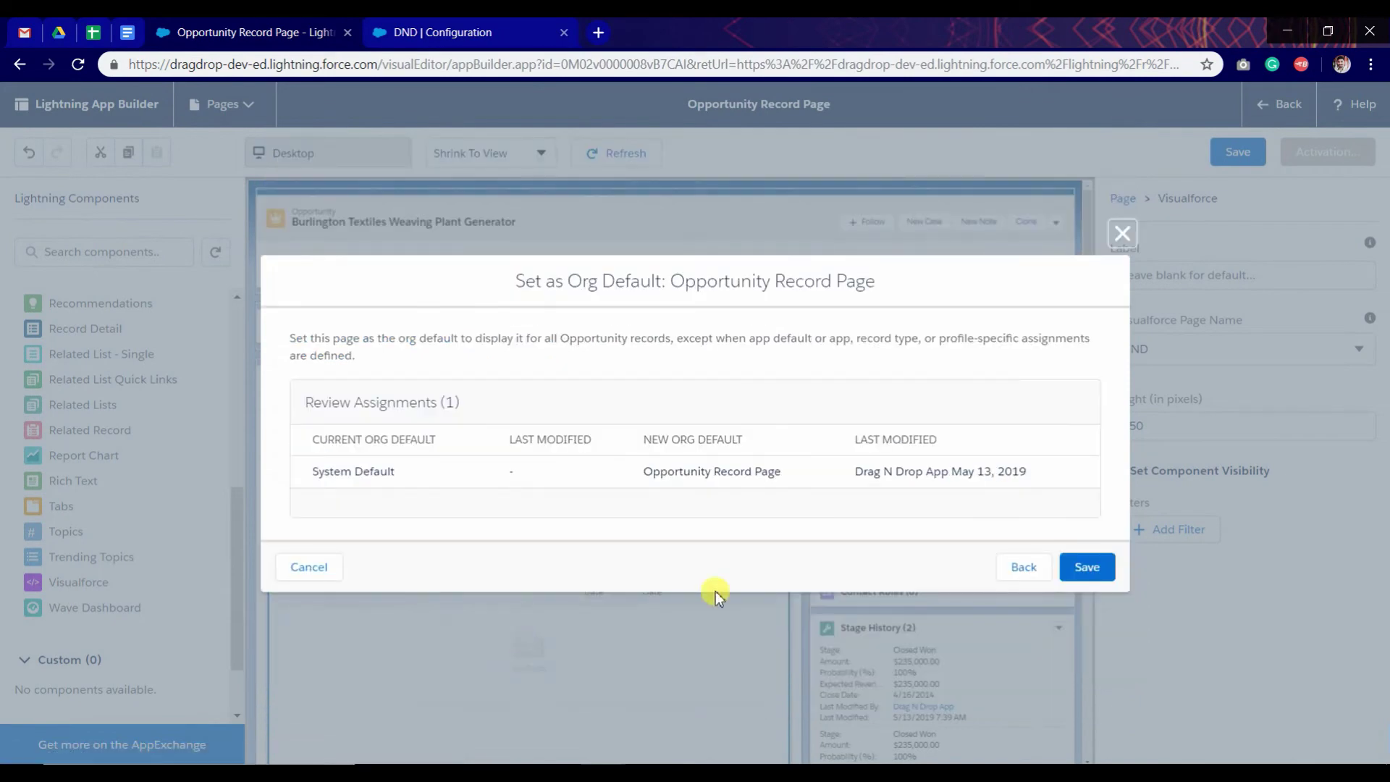
pyautogui.click(1090, 567)
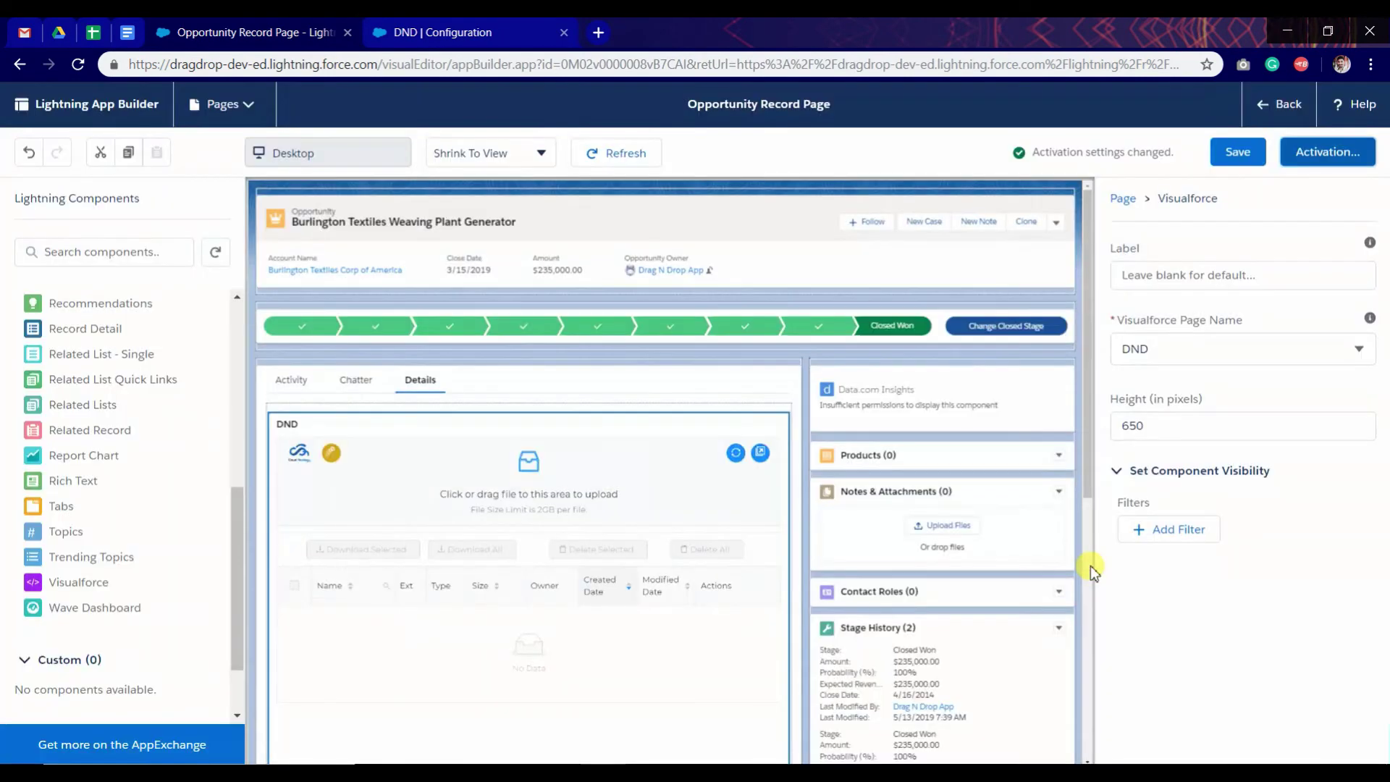
# Step: Back on the opportunity, upload diagmonds_DSpwC1 from Downloads through the DND upload area
pyautogui.click(1276, 108)
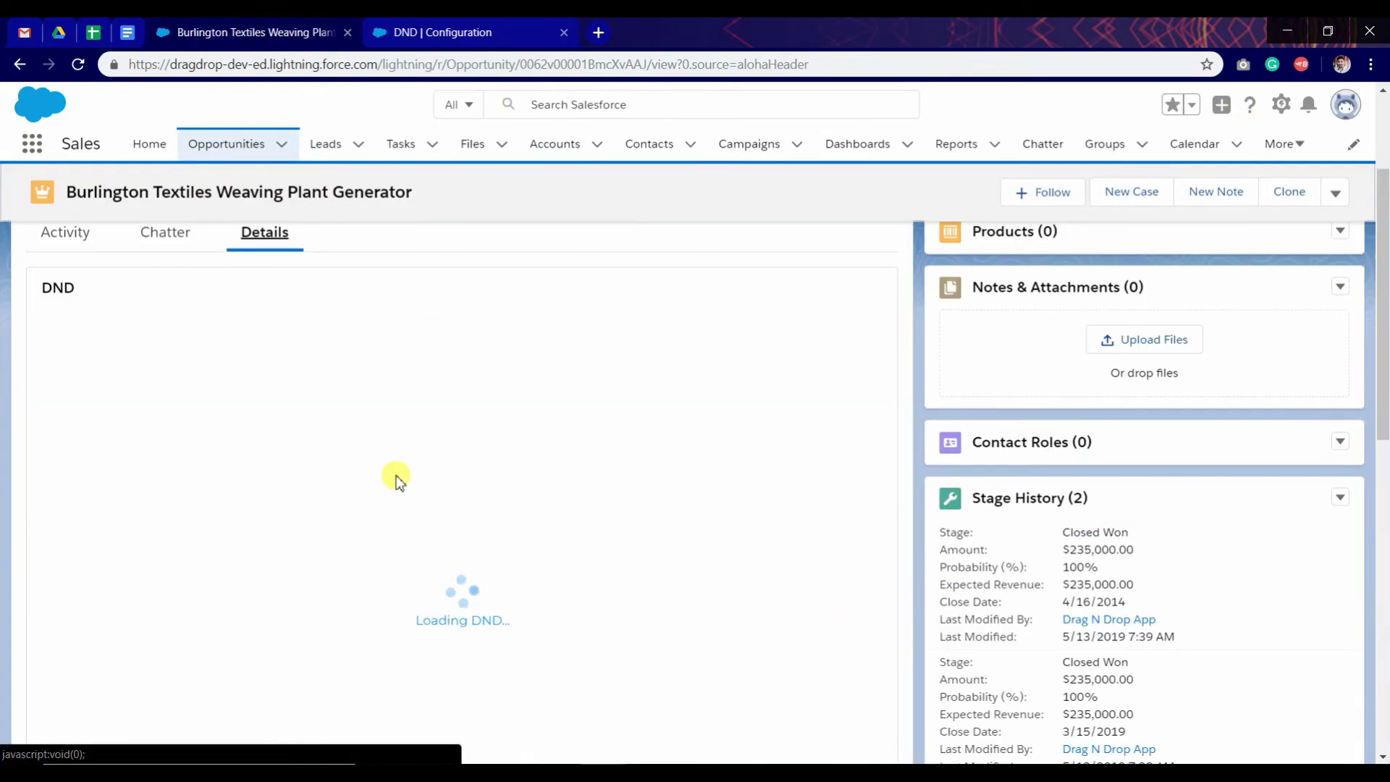
pyautogui.scroll(-2, 413, 484)
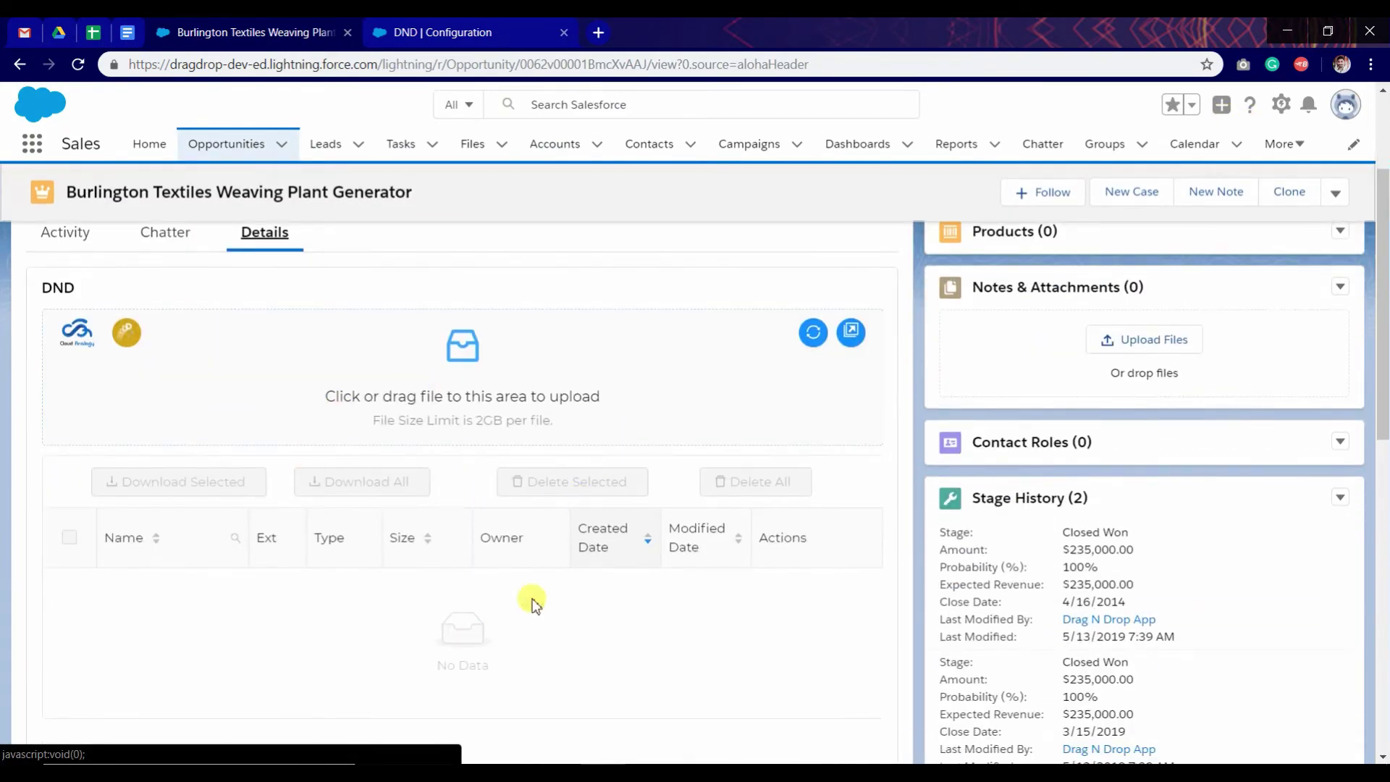
pyautogui.click(366, 404)
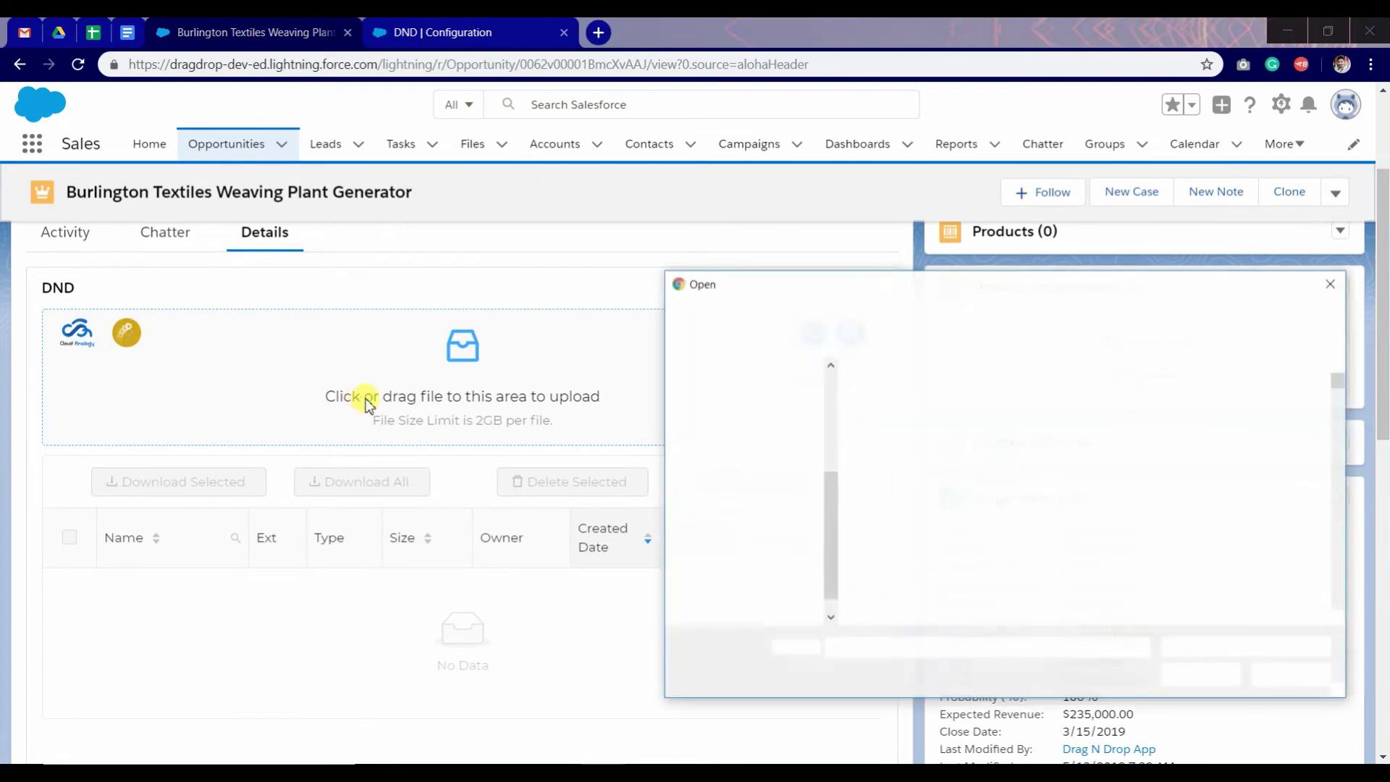
pyautogui.scroll(-12, 1129, 550)
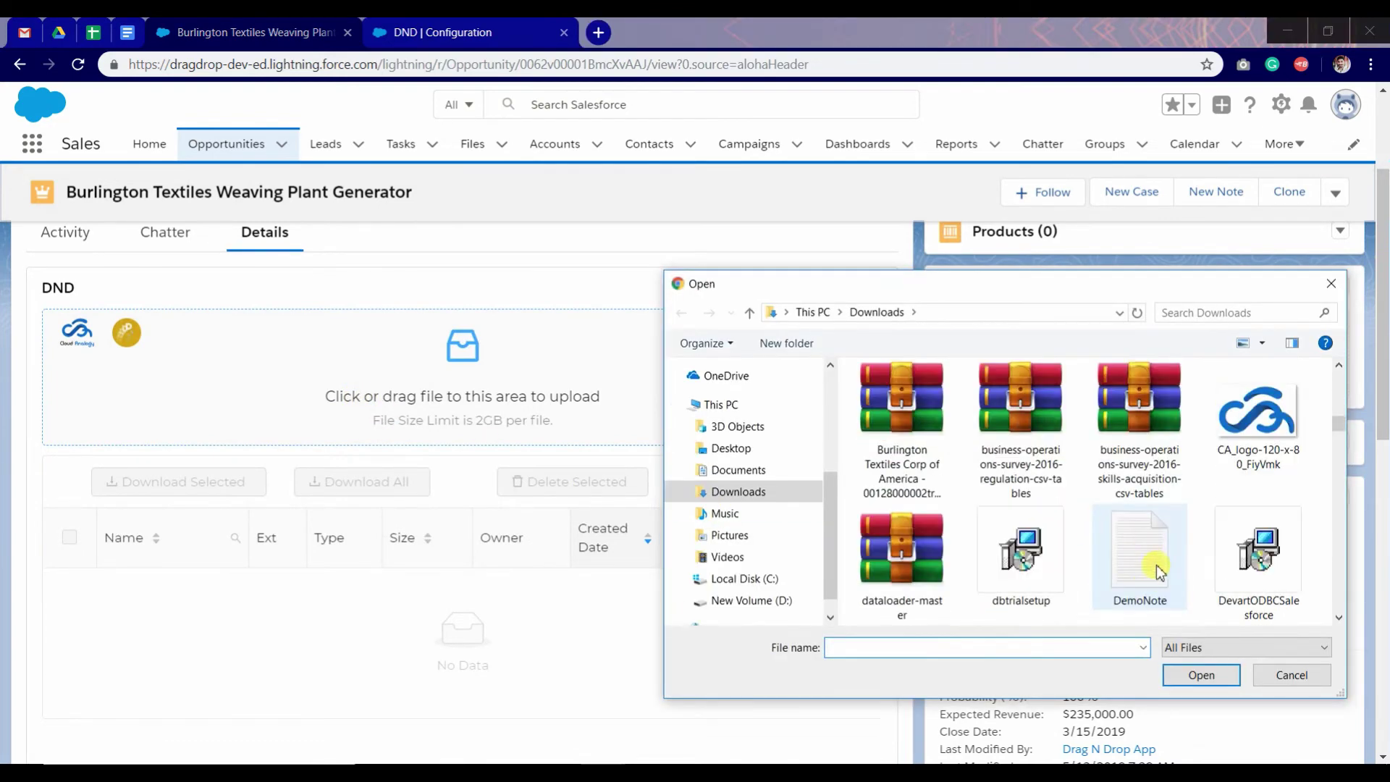
pyautogui.scroll(3, 1157, 580)
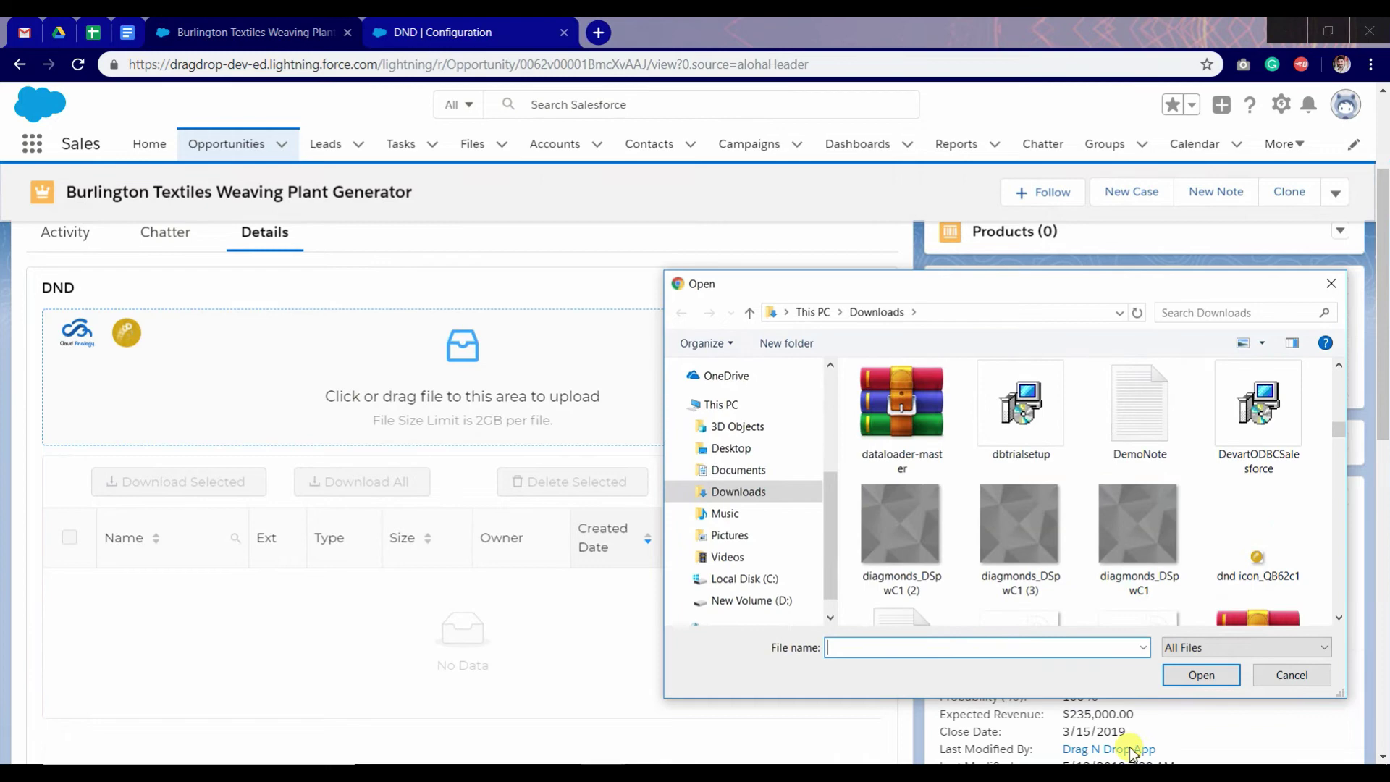
pyautogui.click(1144, 583)
pyautogui.click(1199, 675)
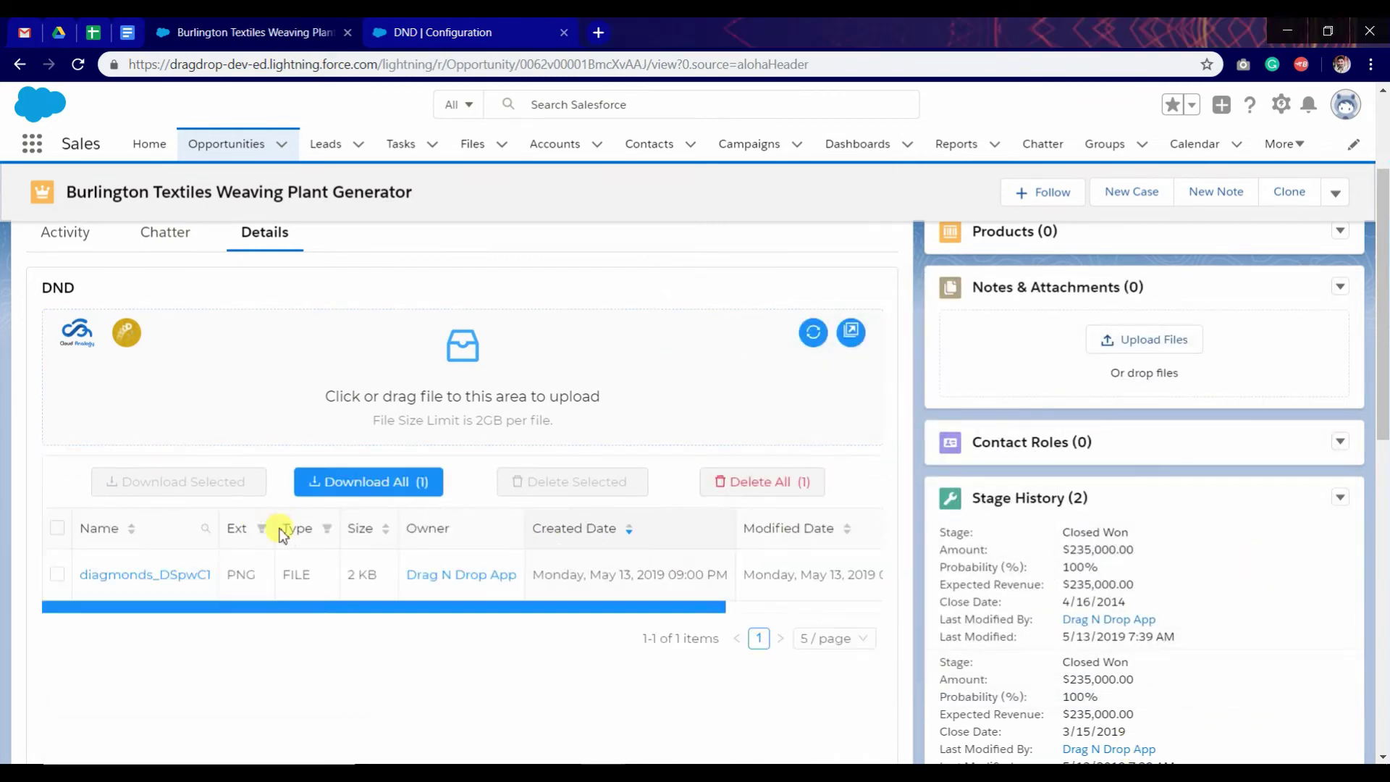
# Step: Refresh the DND file list and filter the Ext column to PNG
pyautogui.click(814, 423)
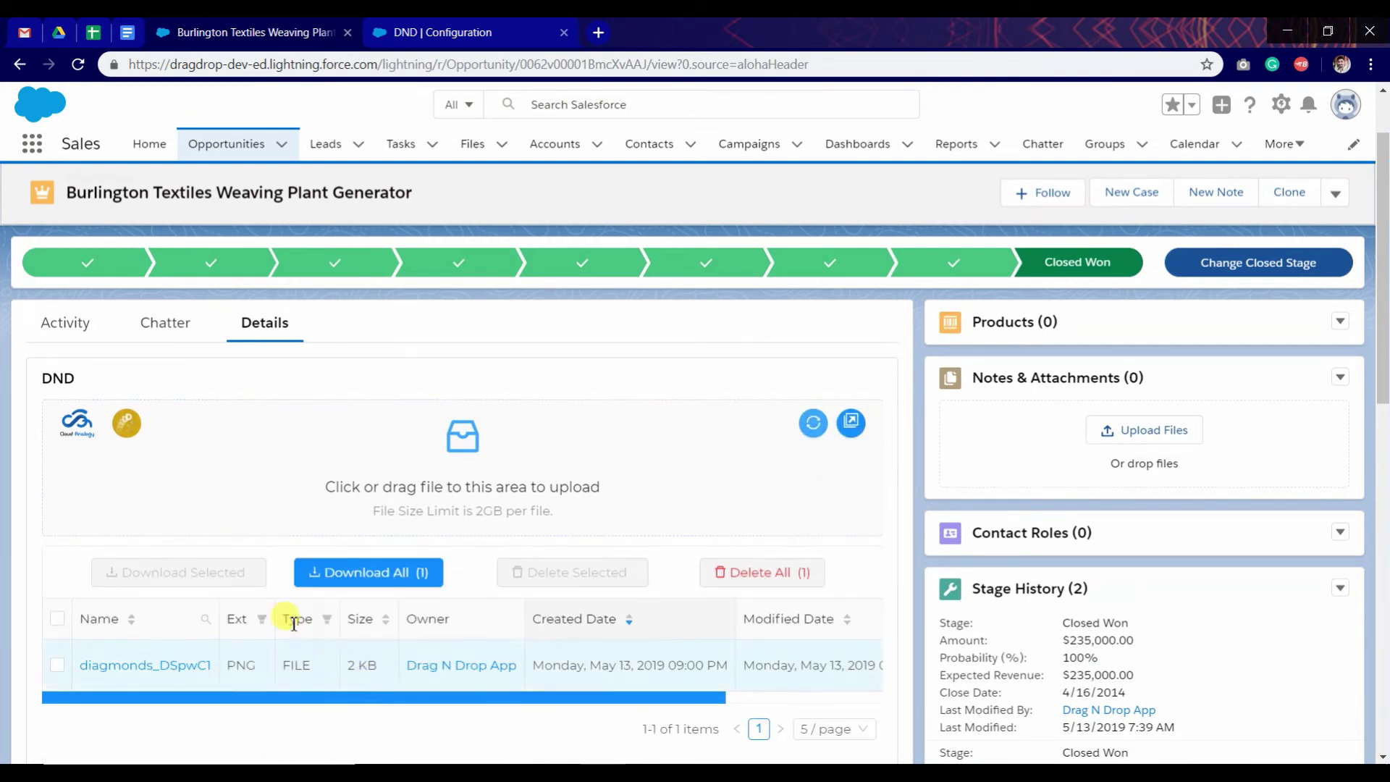
pyautogui.click(260, 627)
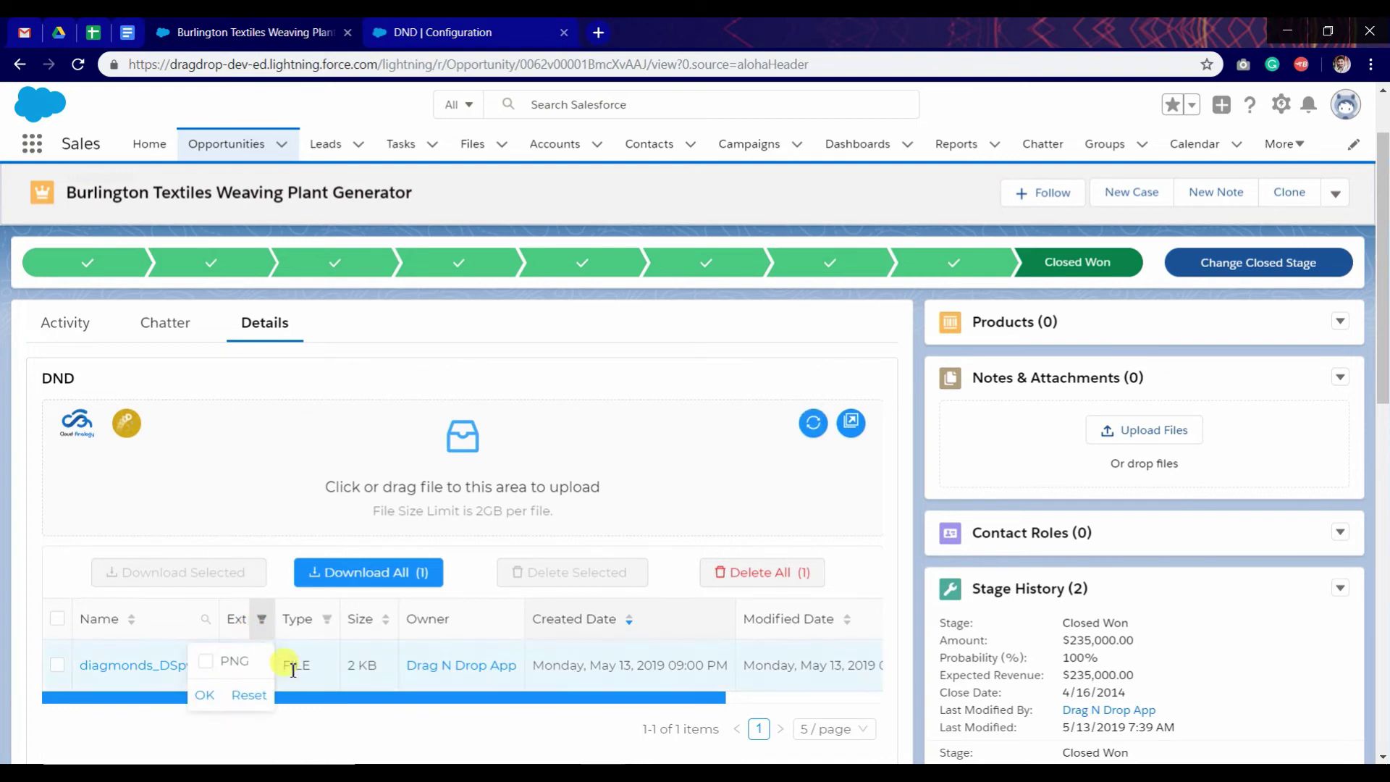
pyautogui.scroll(-1, 317, 716)
pyautogui.scroll(-1, 317, 716)
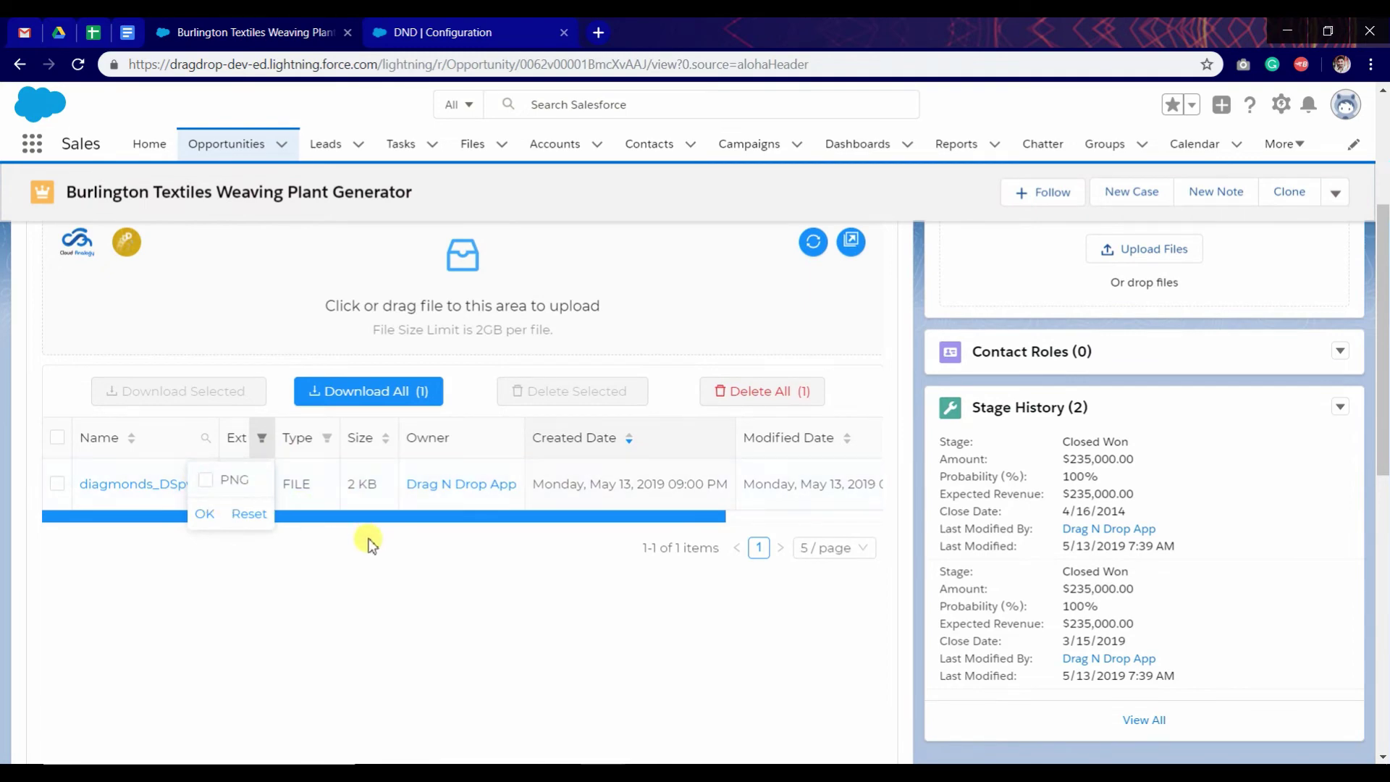
pyautogui.click(263, 440)
pyautogui.click(264, 441)
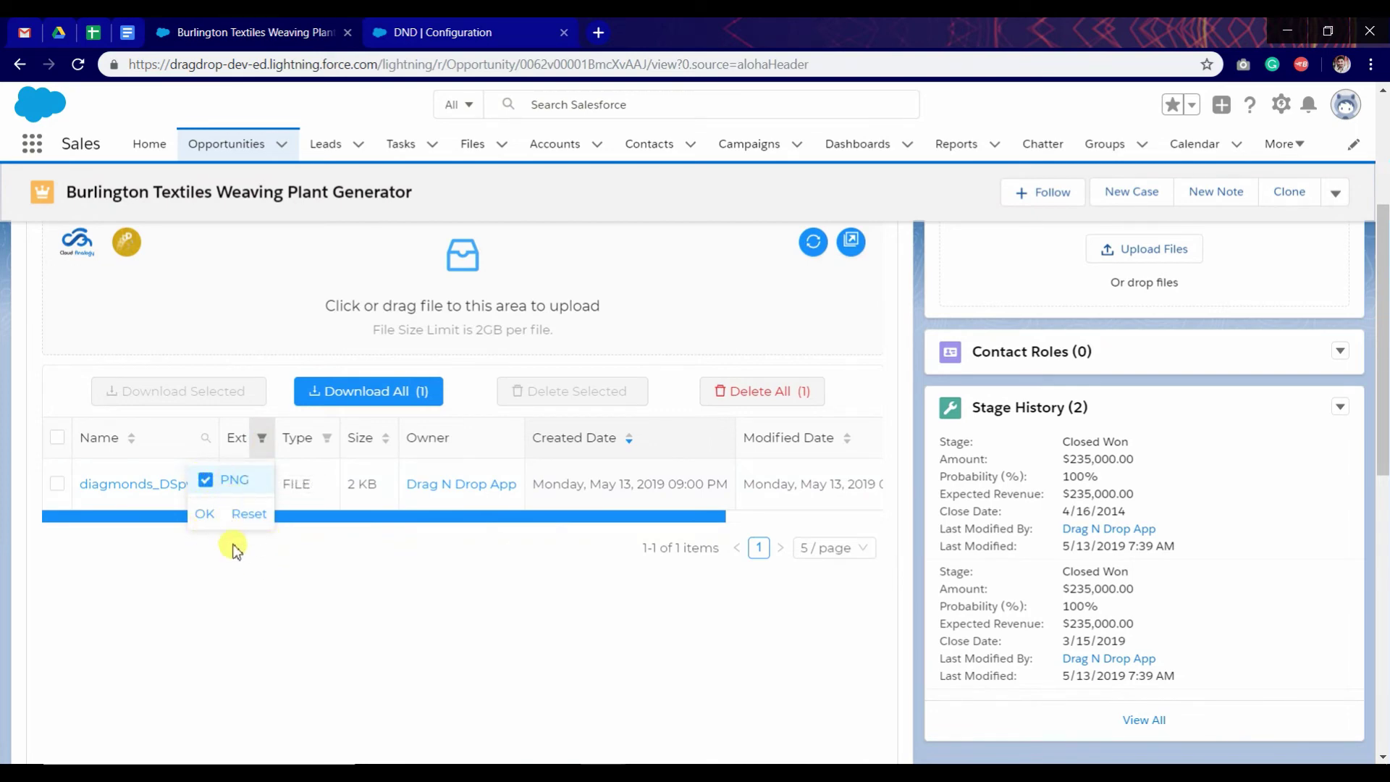
pyautogui.click(207, 520)
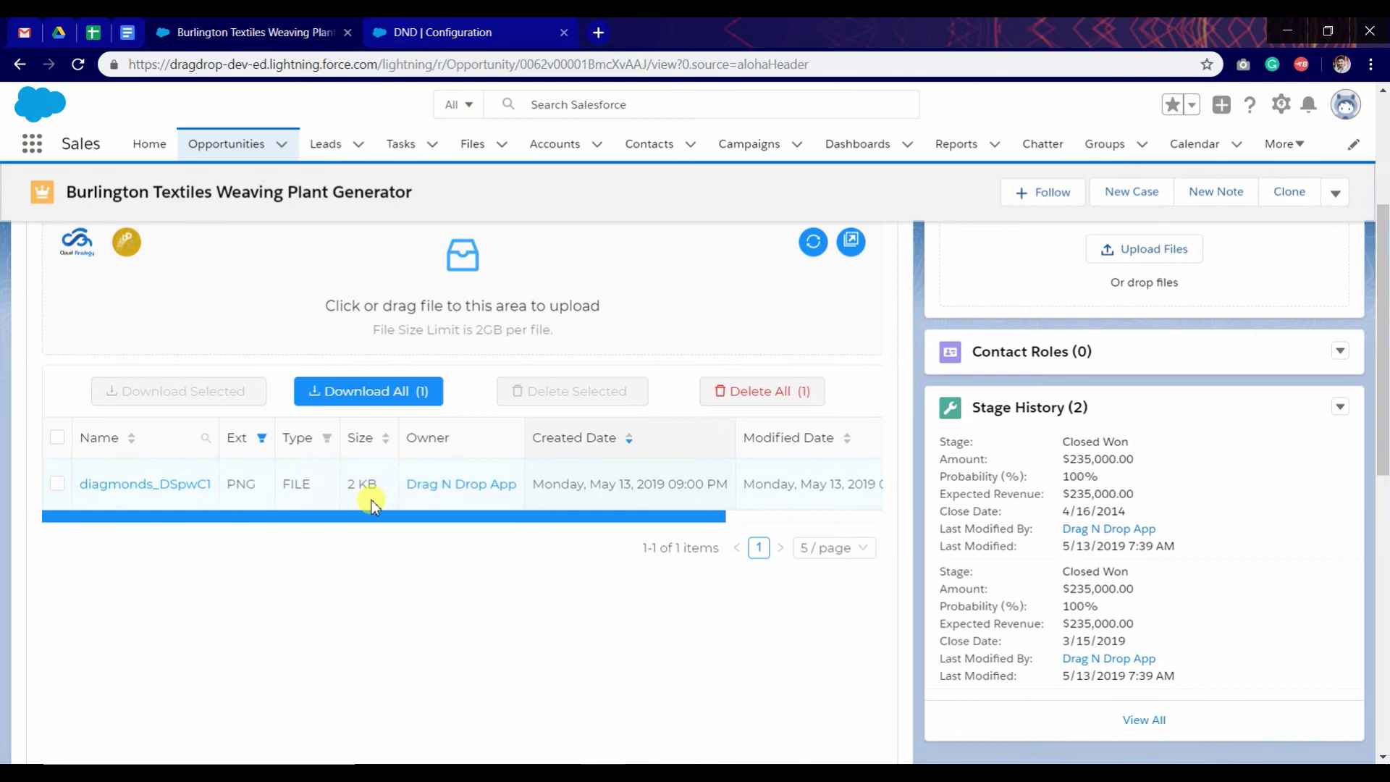
# Step: Reapply the PNG-only filter, then reset it to list all files again
pyautogui.click(262, 439)
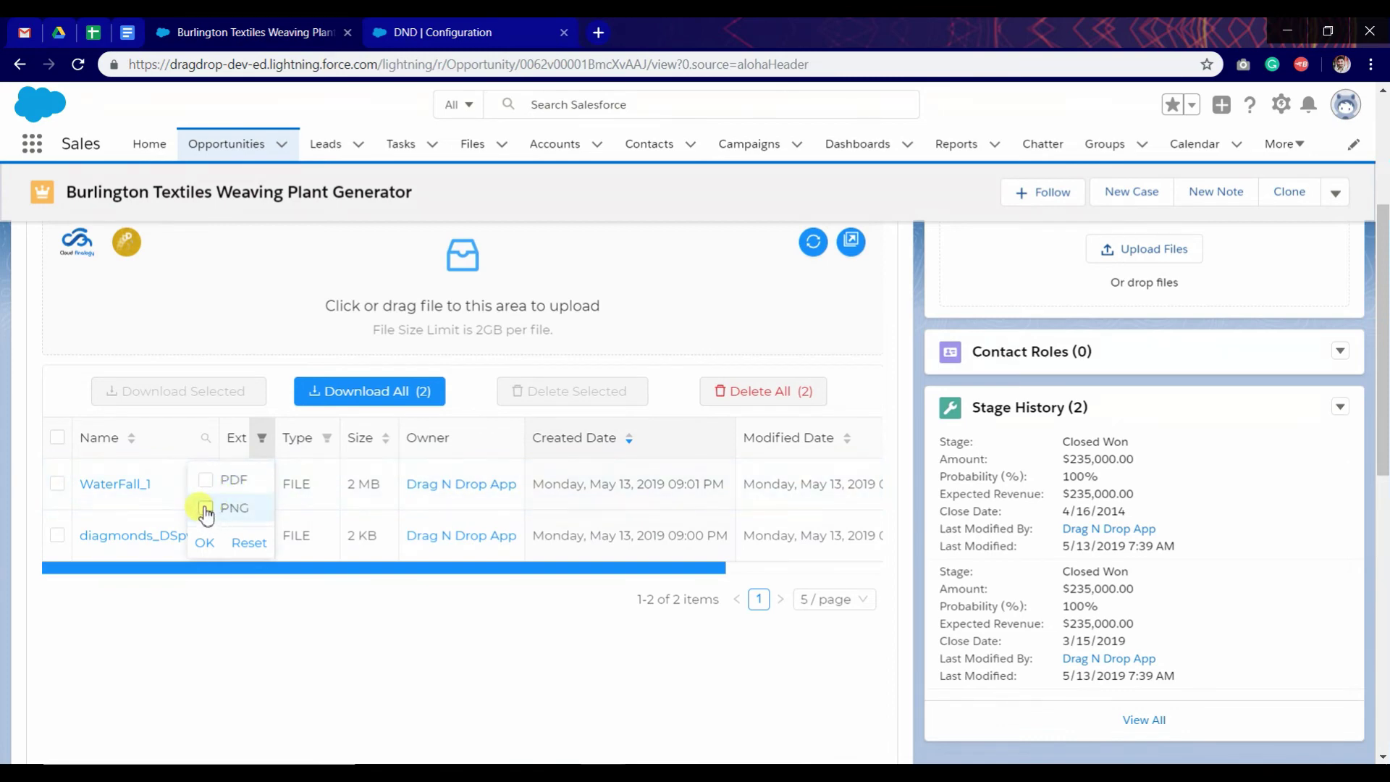
pyautogui.click(205, 543)
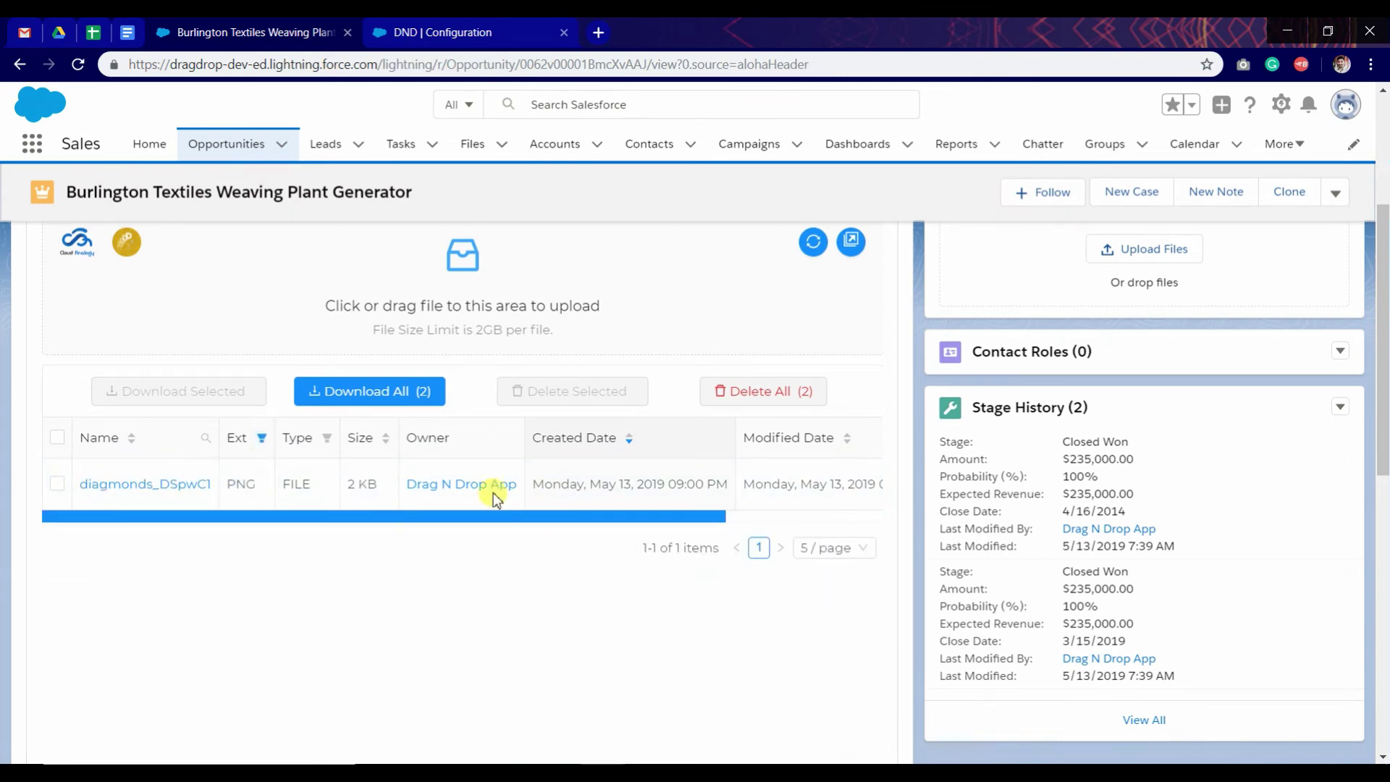
pyautogui.click(262, 438)
pyautogui.click(250, 543)
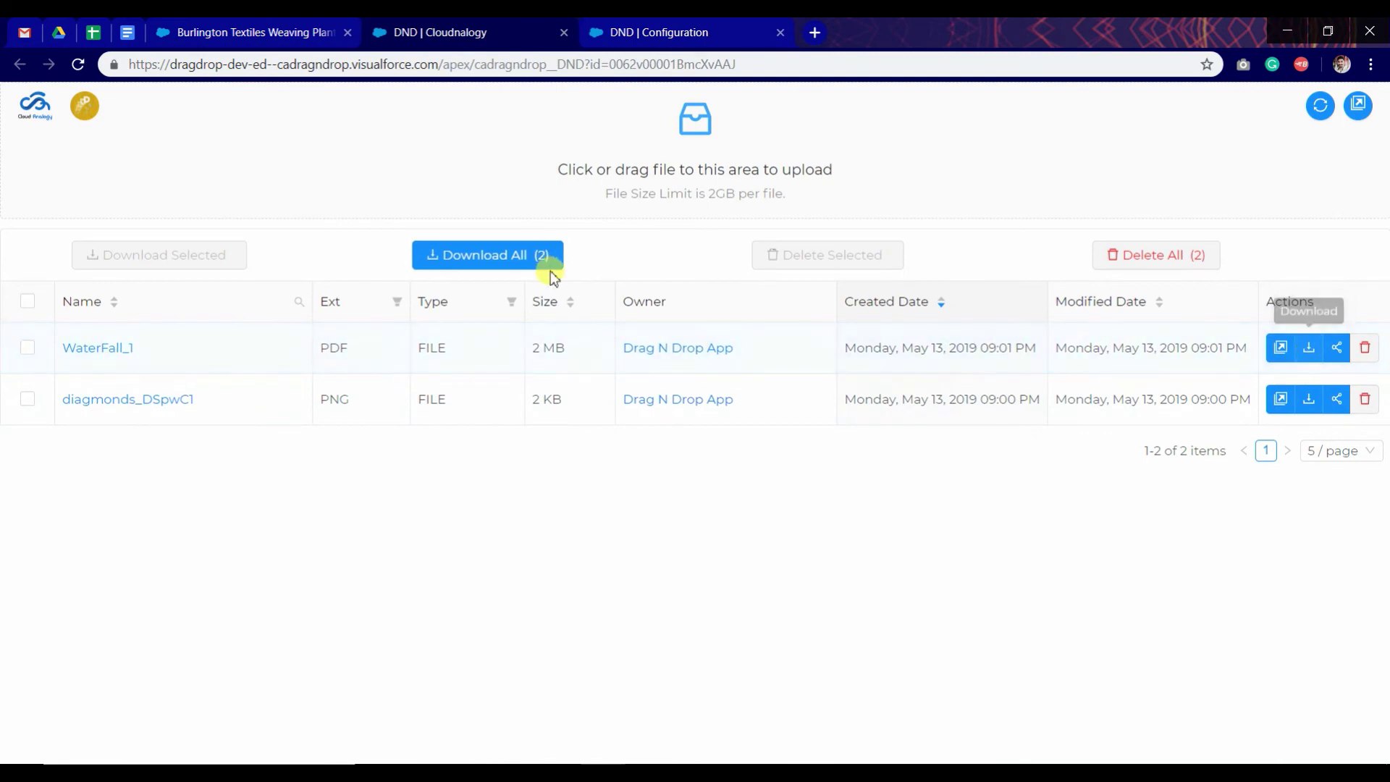
# Step: Download all files as a zip and WaterFall_1 alone, then delete WaterFall_1
pyautogui.click(483, 256)
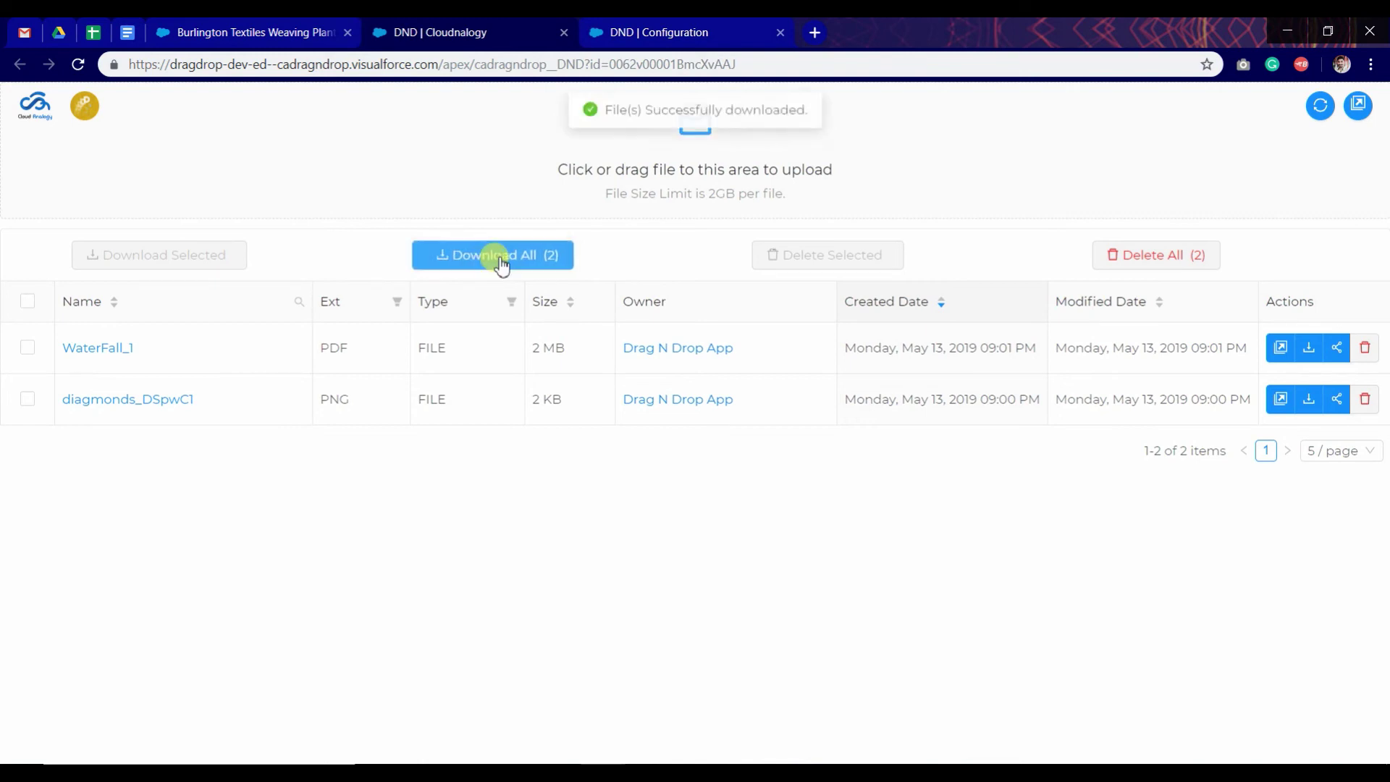
pyautogui.click(26, 348)
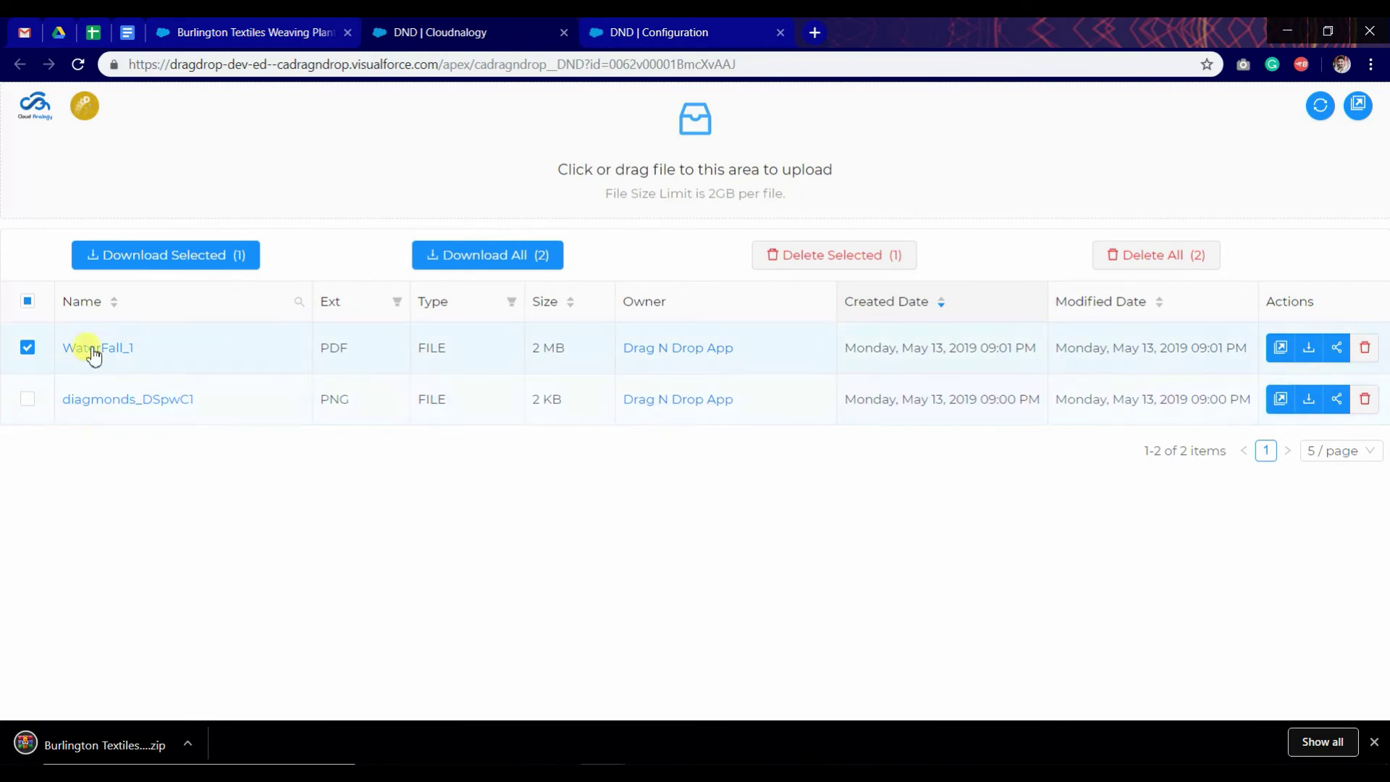
pyautogui.click(190, 268)
pyautogui.click(94, 260)
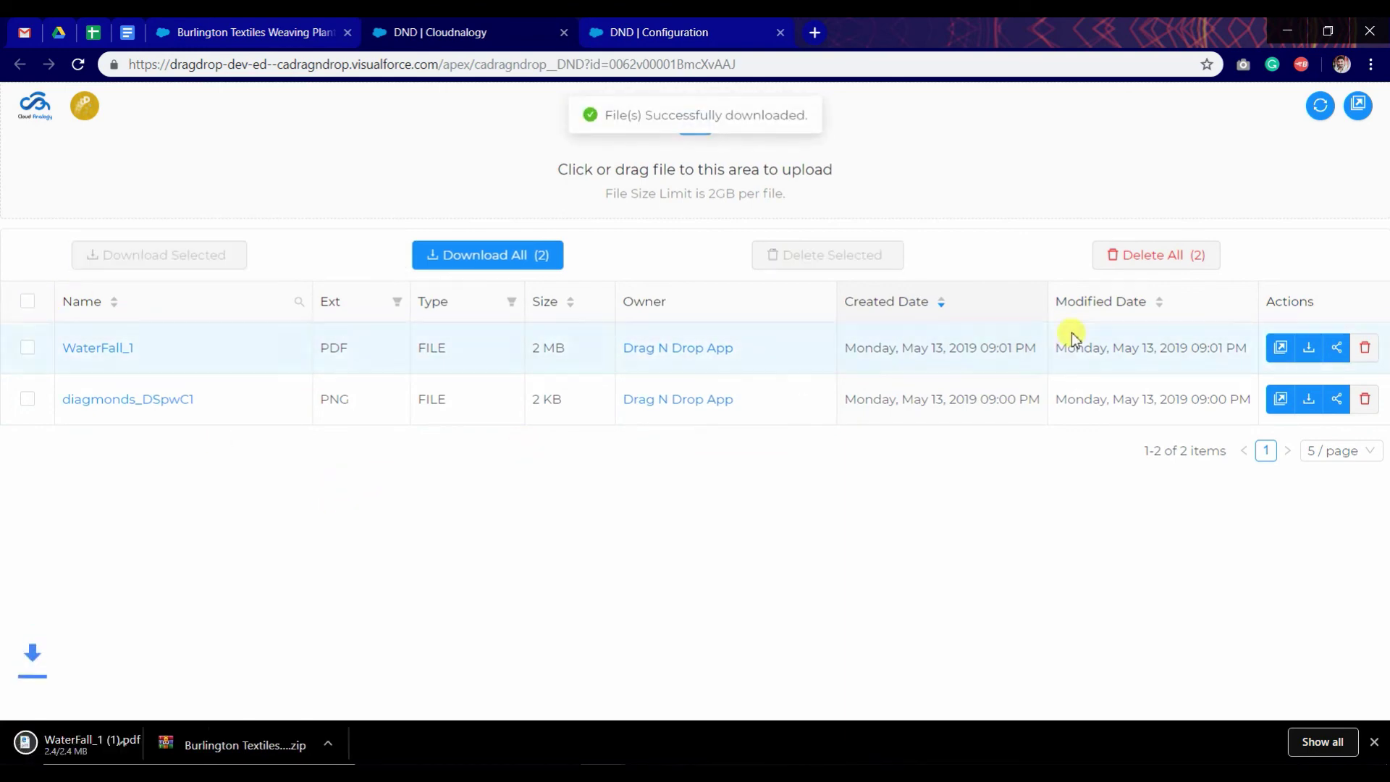
pyautogui.click(29, 351)
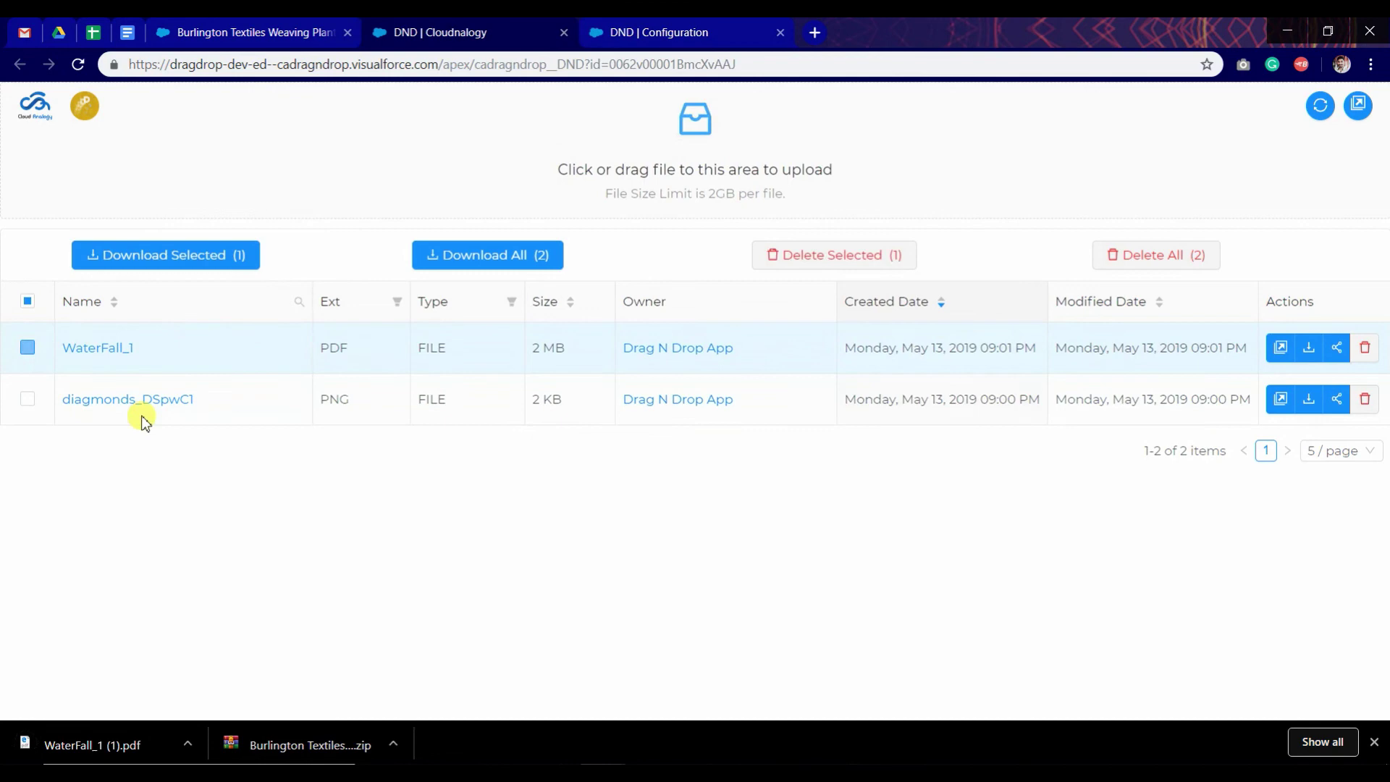
pyautogui.click(803, 273)
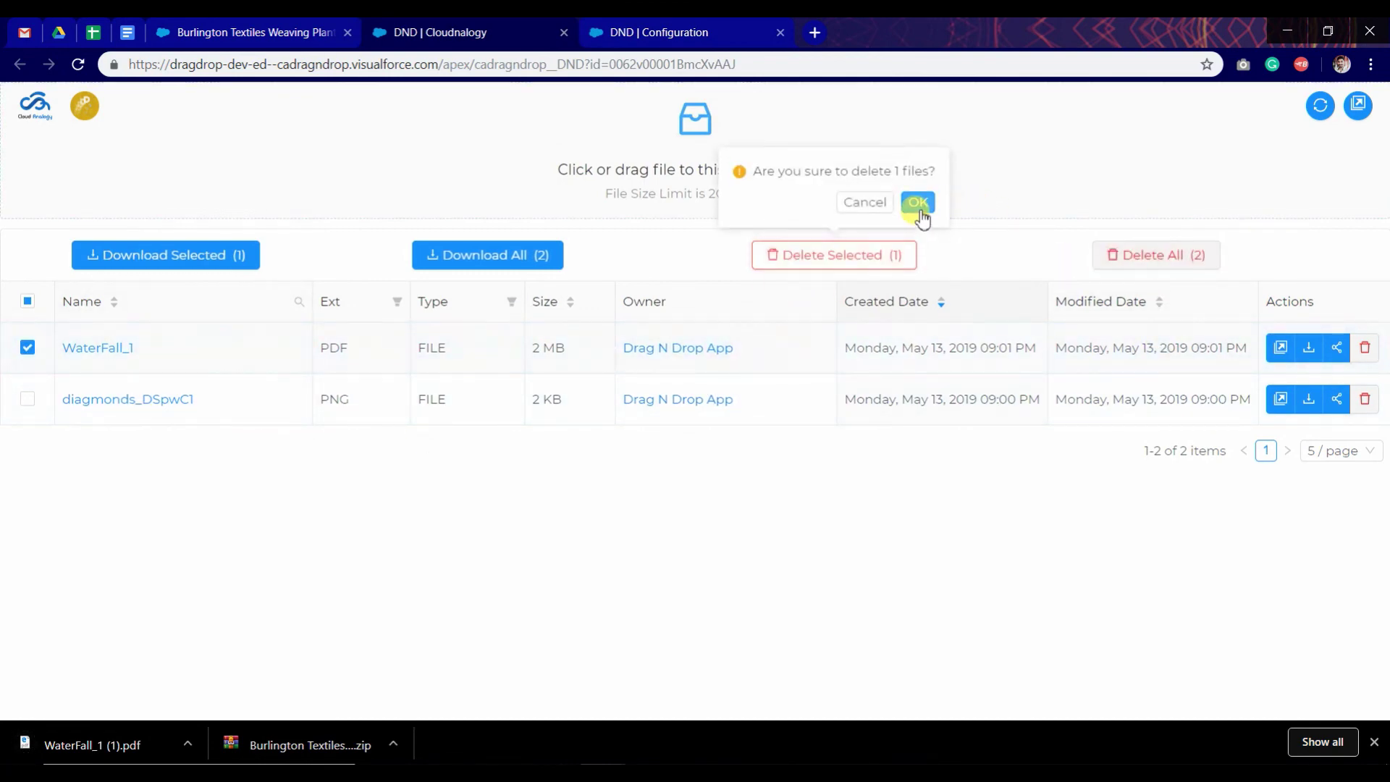
# Step: Confirm deleting WaterFall_1, close its detail tab, and download diagmonds_DSpwC1
pyautogui.click(918, 204)
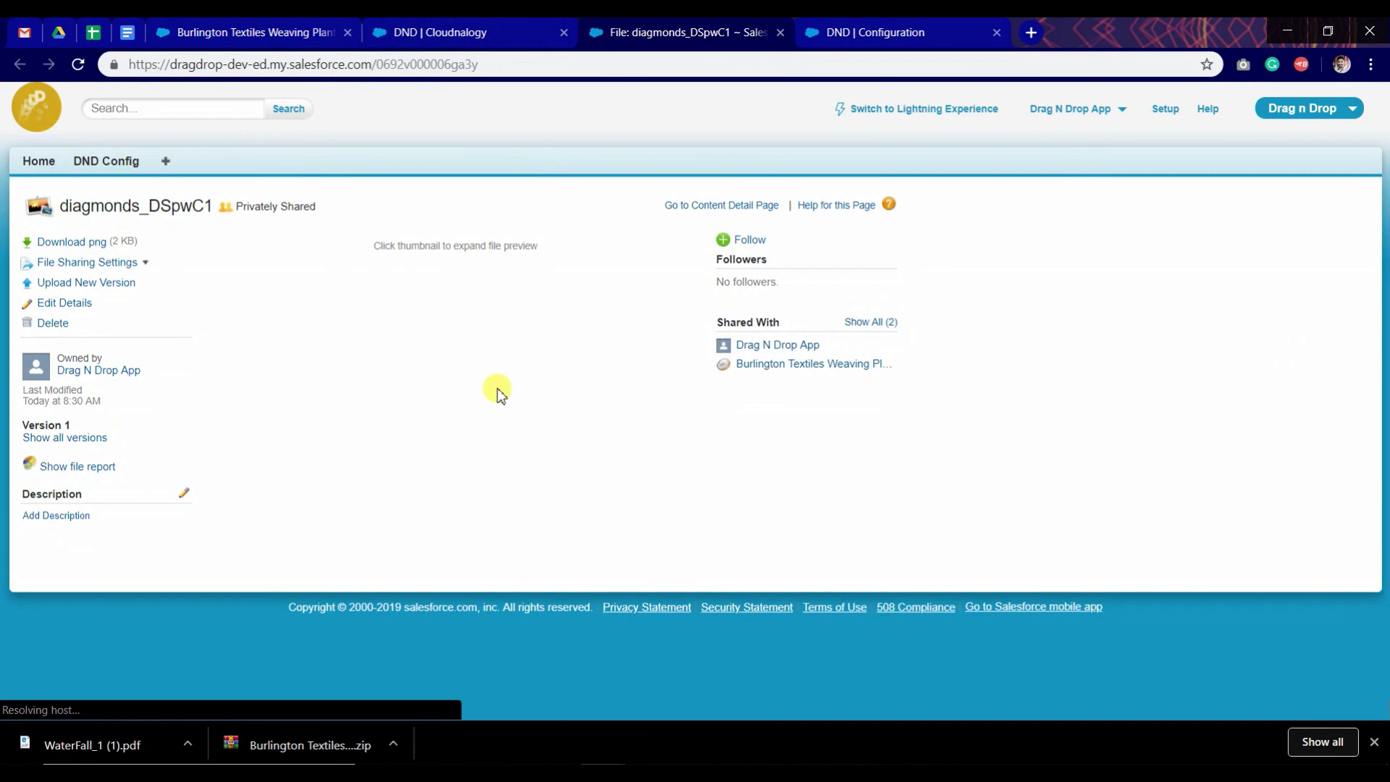
pyautogui.middleClick(643, 23)
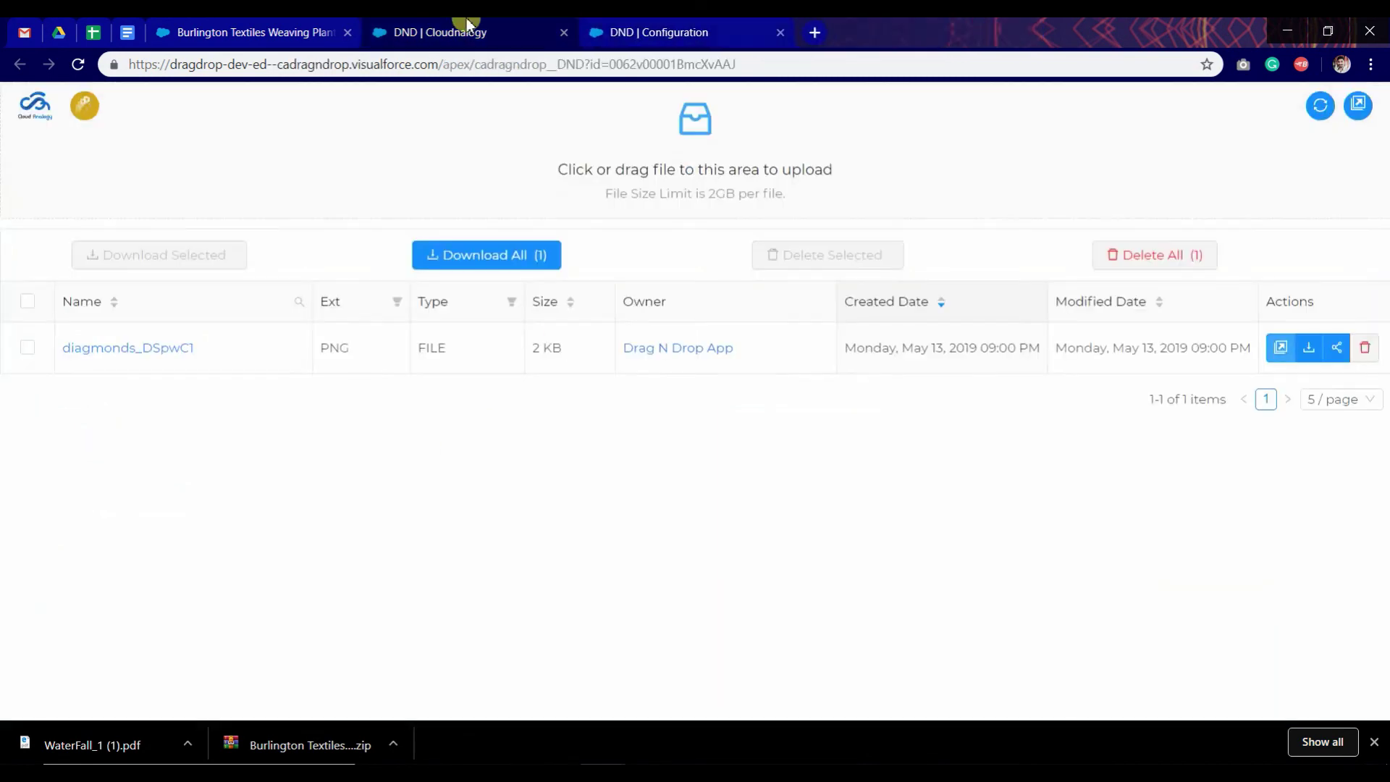
pyautogui.click(1307, 354)
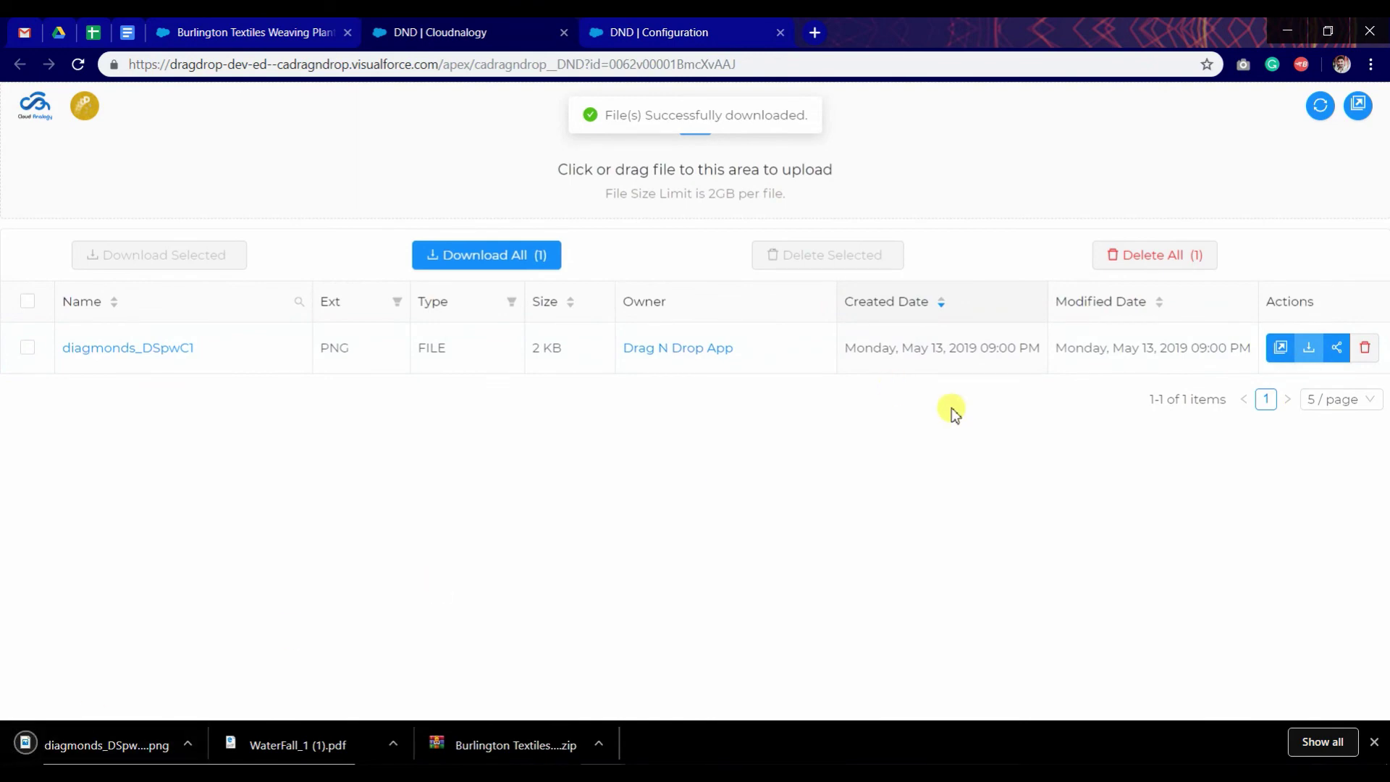